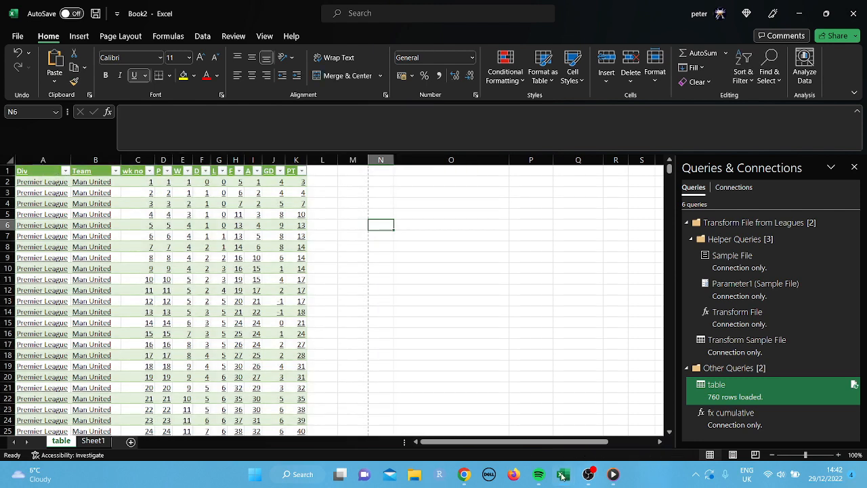
- Switch to the Cumulative League Tales workbook and filter the Wk column of the results table to week 38 only
mouse_move(562, 476)
click(512, 391)
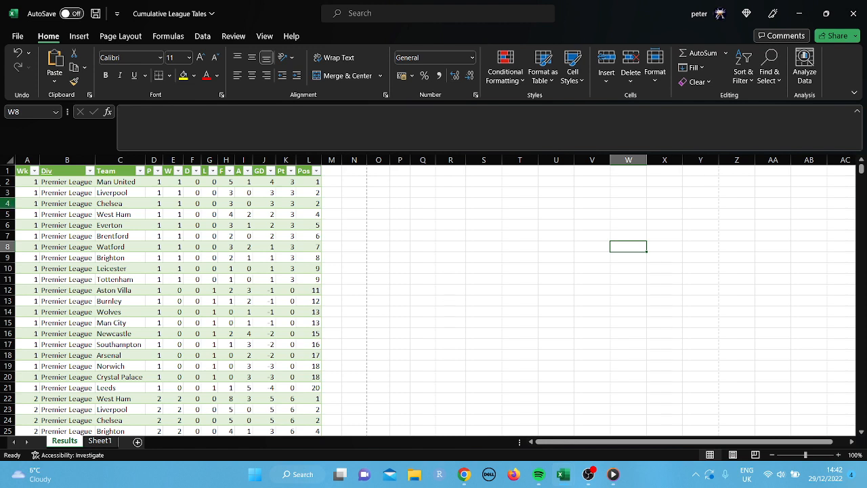
click(35, 171)
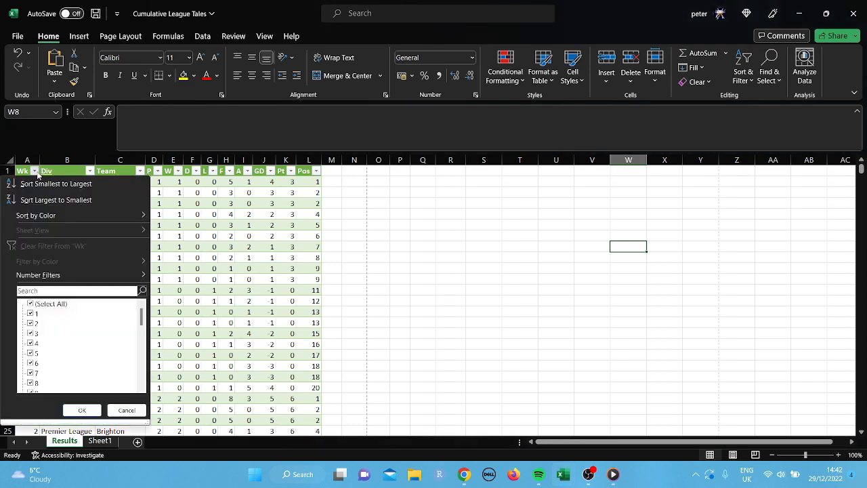
click(30, 304)
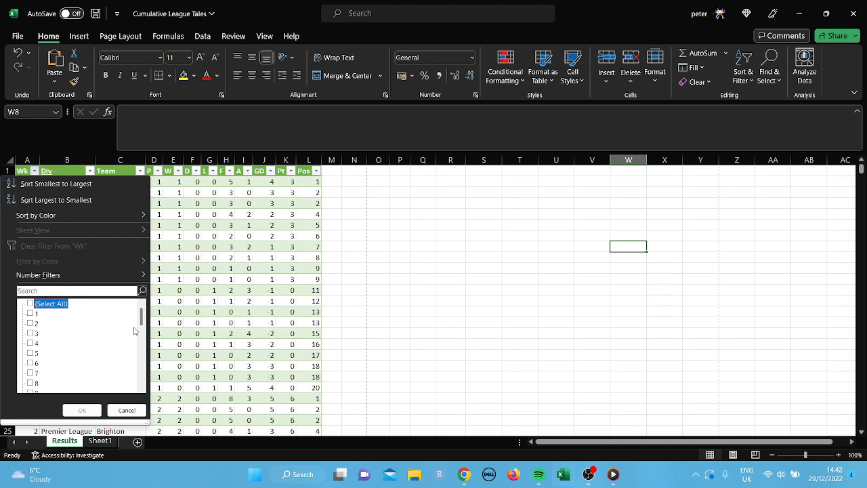
drag(141, 321, 131, 410)
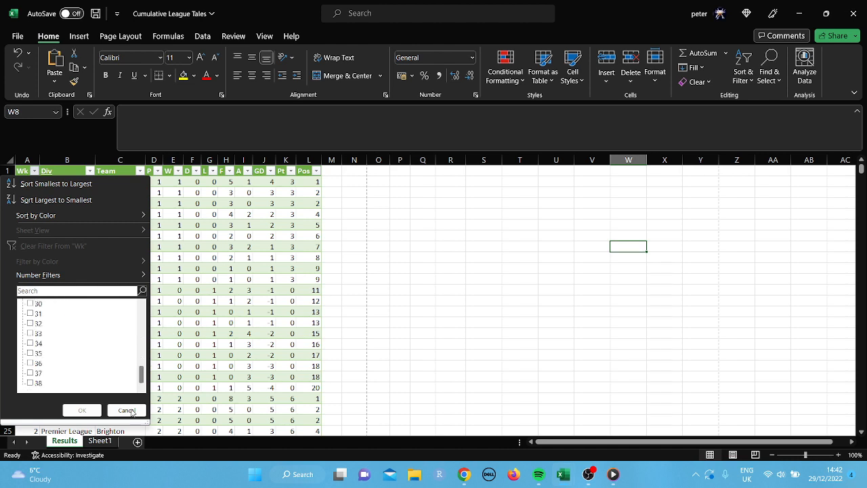
click(30, 384)
click(75, 410)
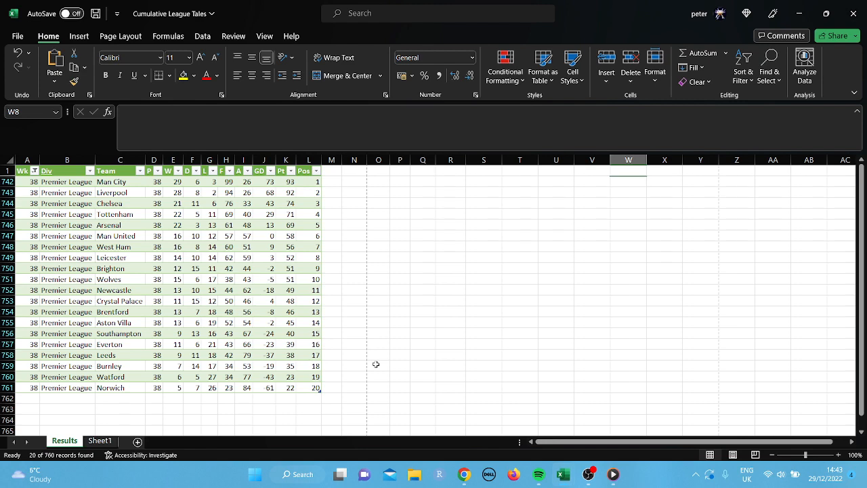
- Undo the Wk filter on the results table in the Cumulative League Tales workbook
mouse_move(571, 477)
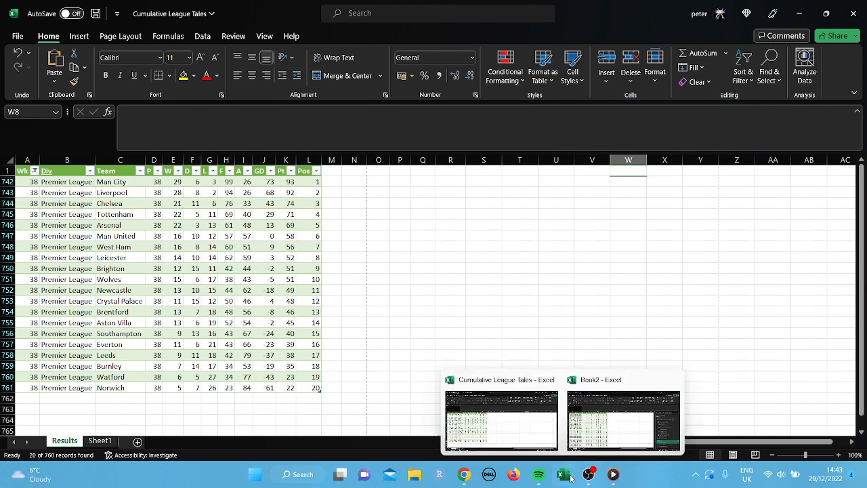
click(621, 386)
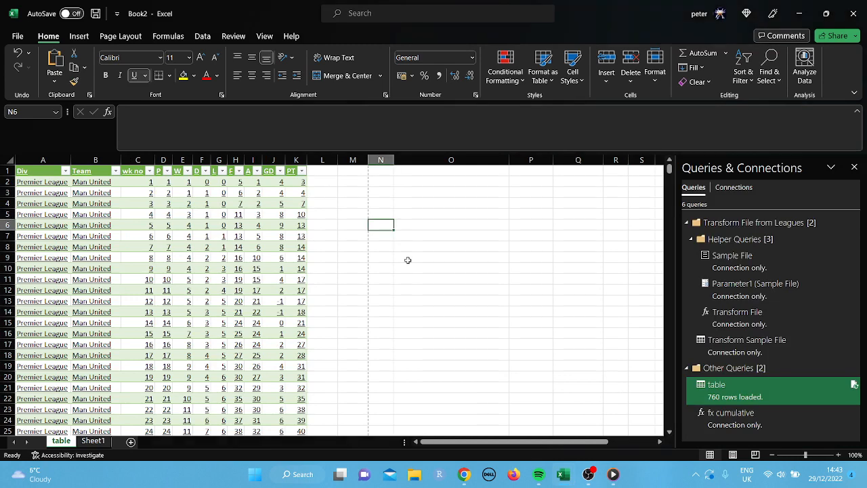
click(23, 52)
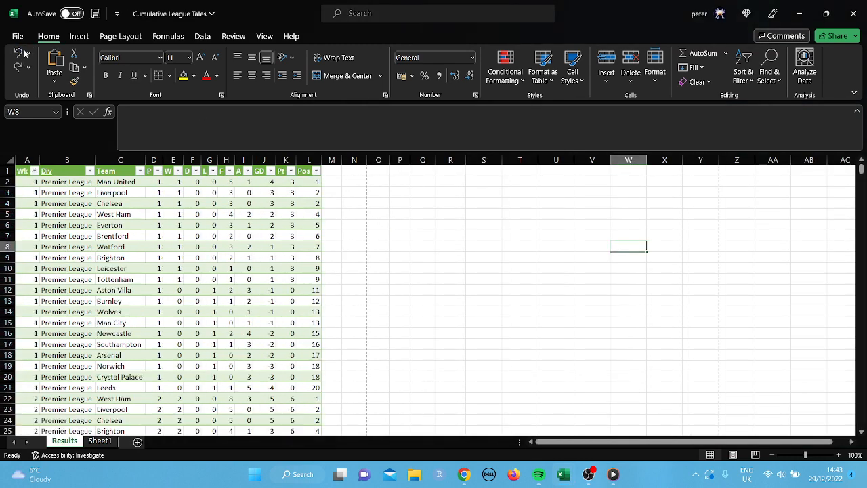
click(383, 182)
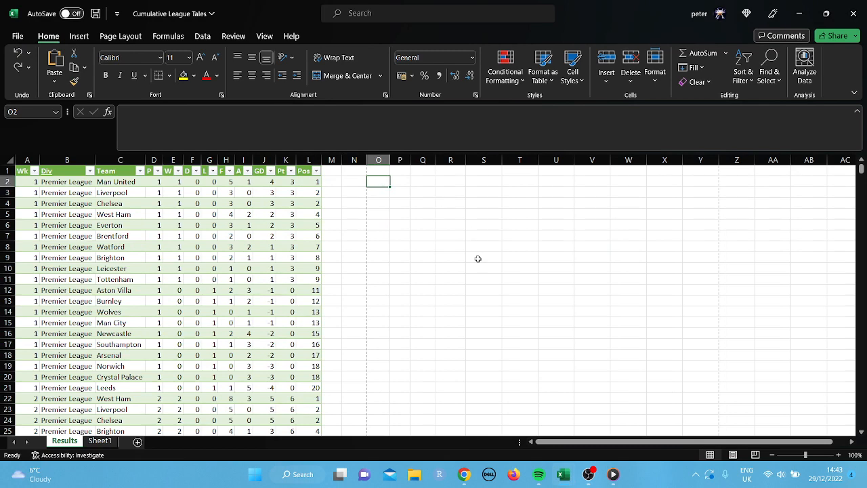
- Show the workbook's queries, open the Results query in the Power Query Editor to examine its data and applied steps, and close the editor
click(198, 38)
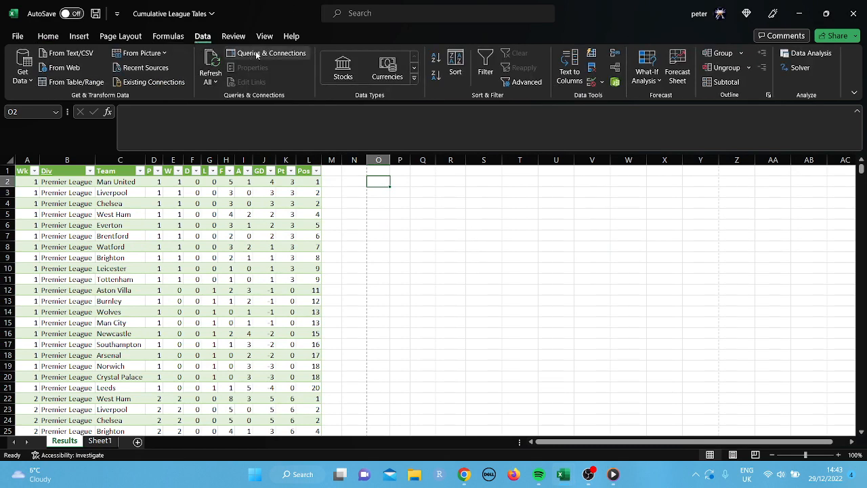
click(258, 54)
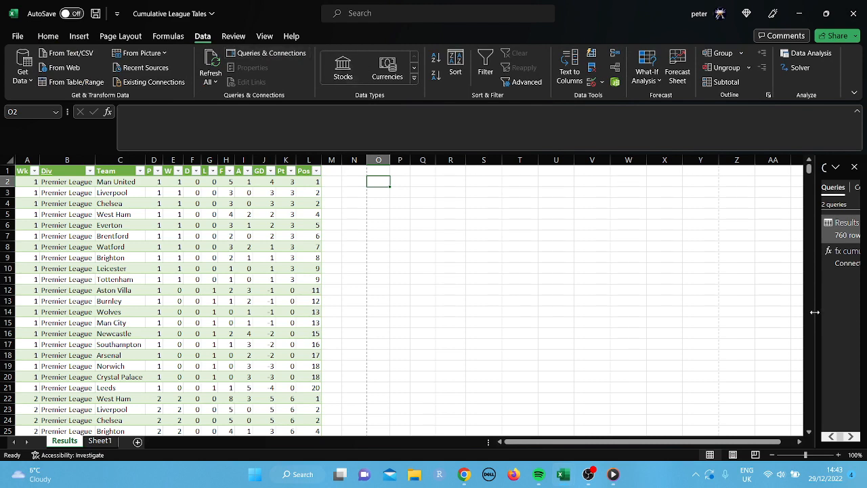
drag(815, 313, 722, 316)
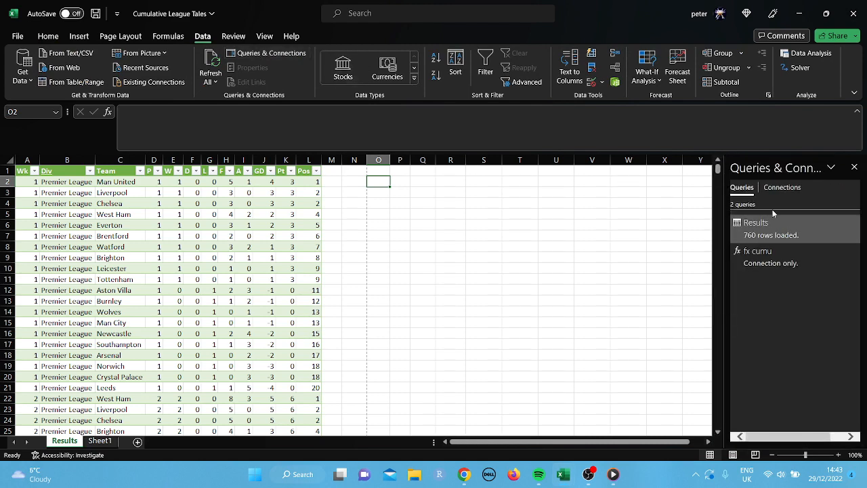
click(775, 227)
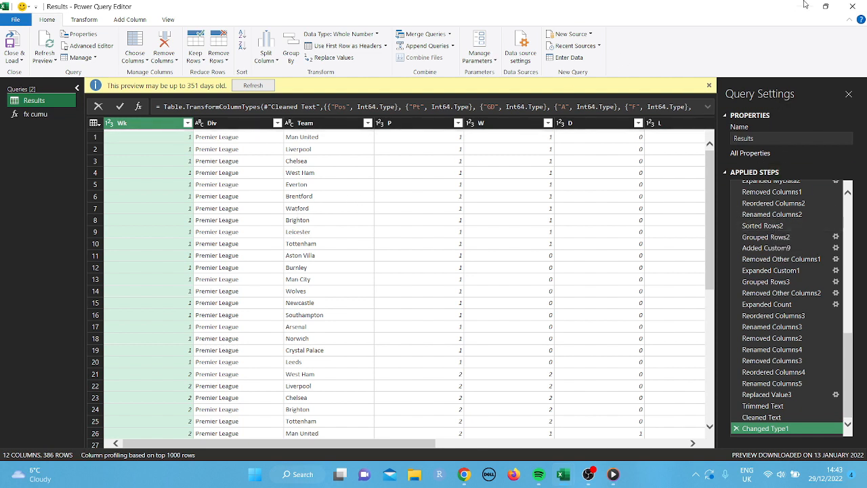
click(851, 6)
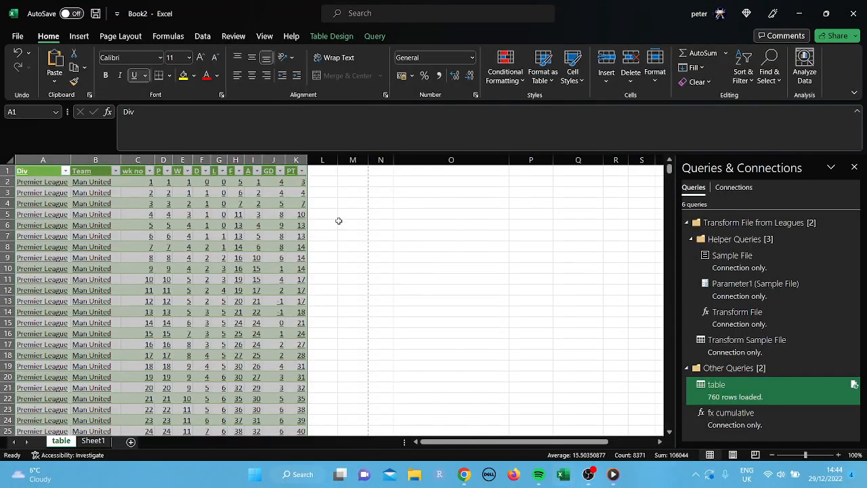
- Undo the underline formatting applied to the league table in Book2
click(384, 254)
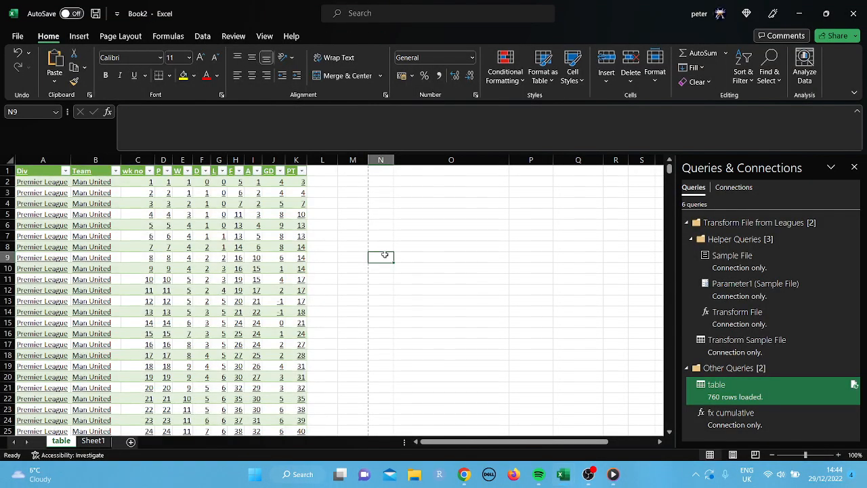
click(19, 54)
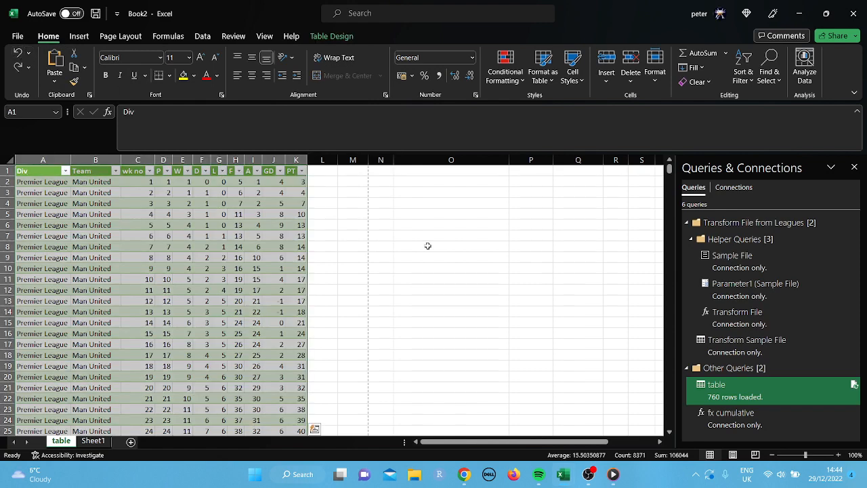
click(427, 246)
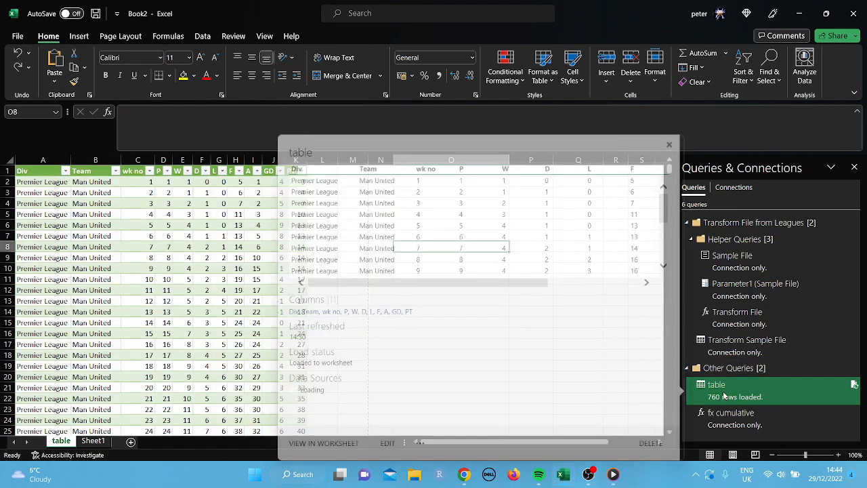
- Open Book2's query named table in the Power Query Editor and look over its columns
click(724, 396)
double_click(724, 396)
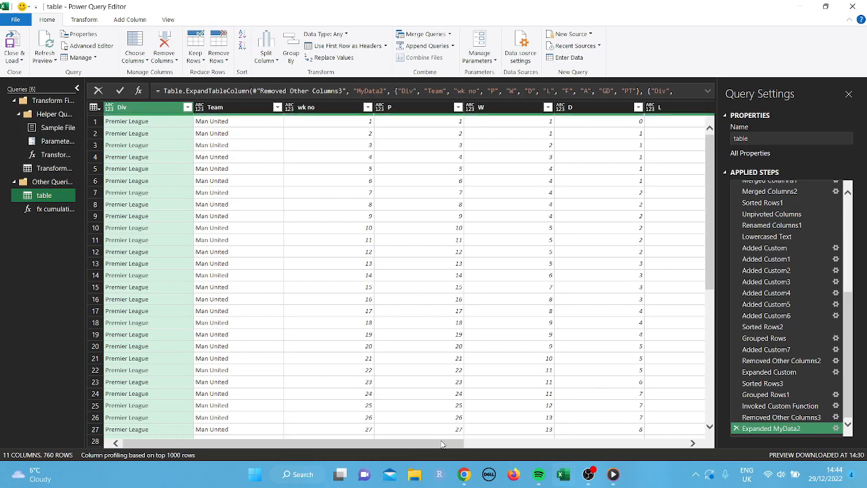
drag(442, 444, 445, 446)
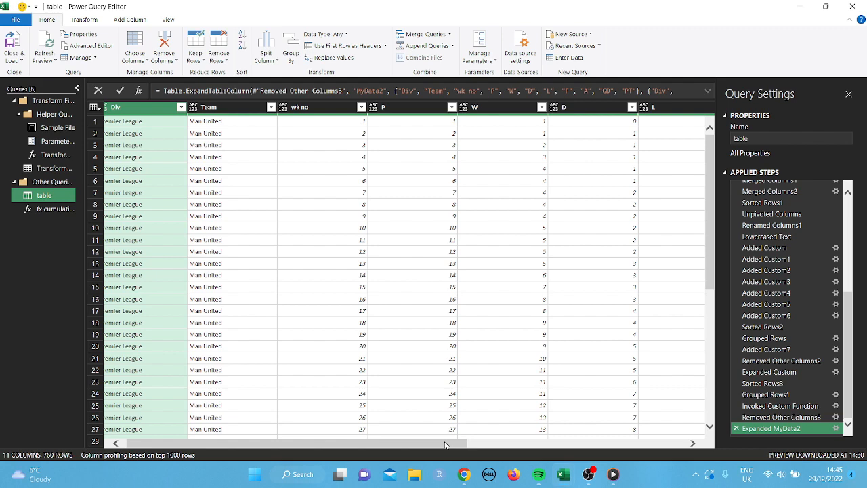
drag(445, 445, 439, 444)
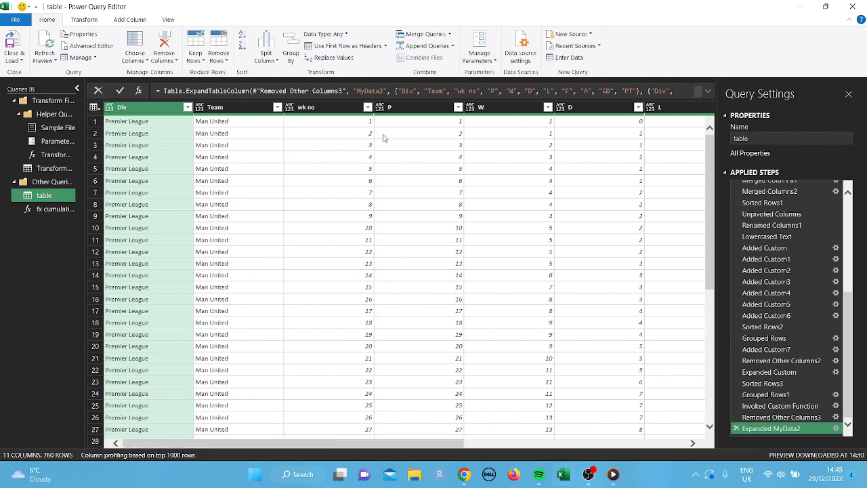
- Sort the query rows by wk no ascending, with PT descending as the second sort level
click(369, 111)
click(367, 108)
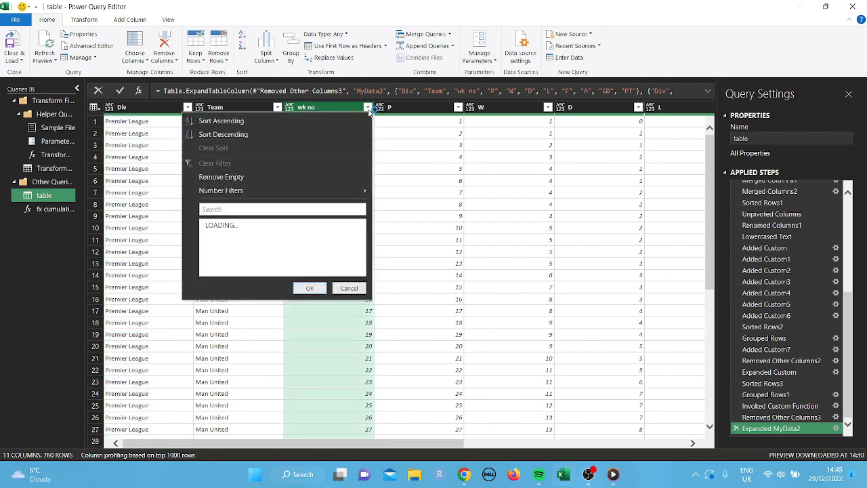
click(252, 120)
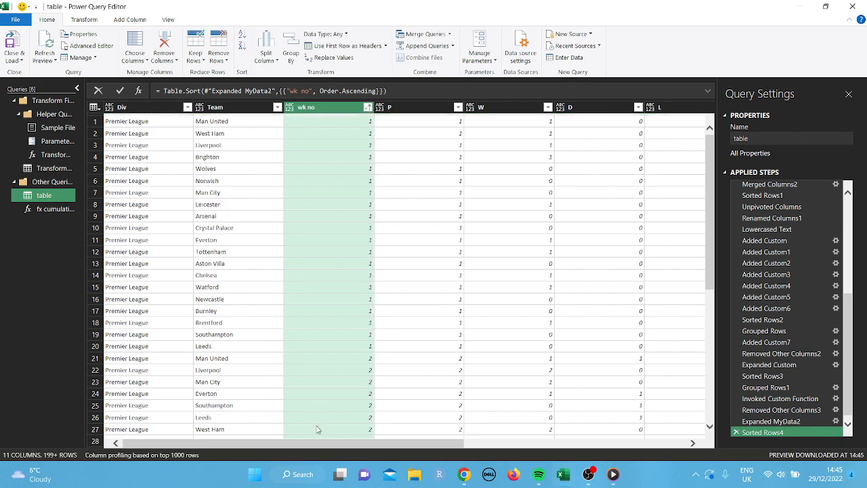
drag(329, 441, 625, 441)
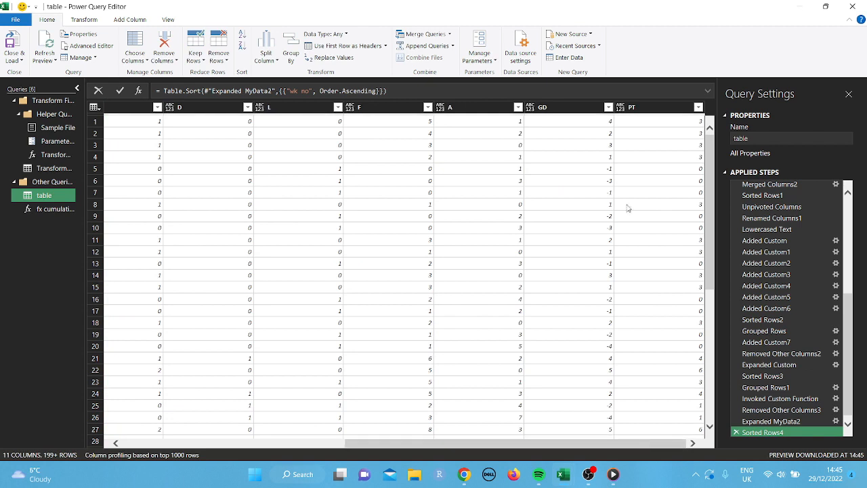
click(698, 107)
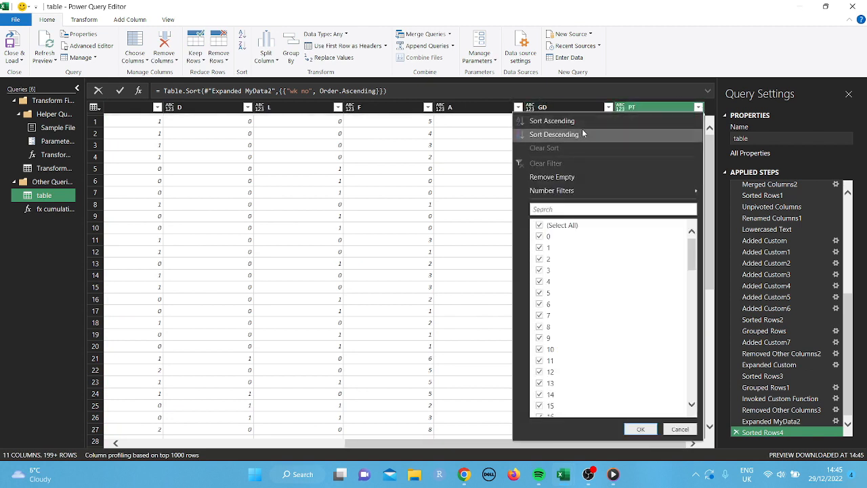
click(576, 134)
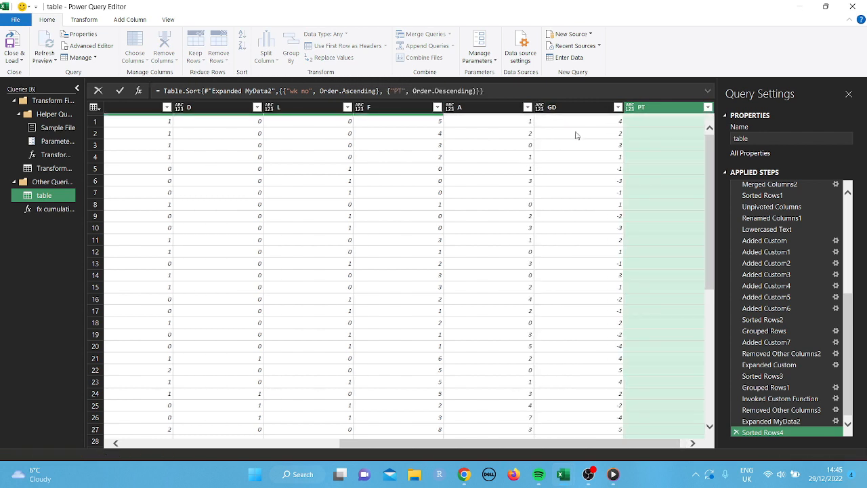
- Extend the row sort with GD descending, F descending and A ascending as further levels
click(617, 108)
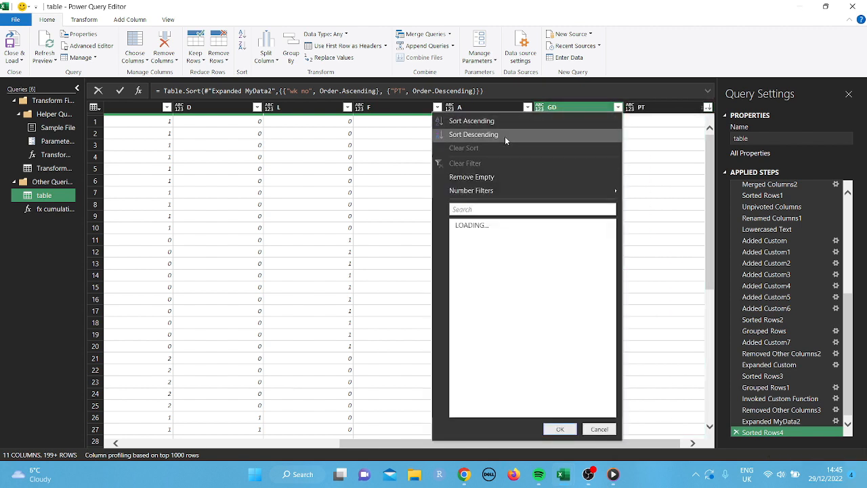
click(505, 136)
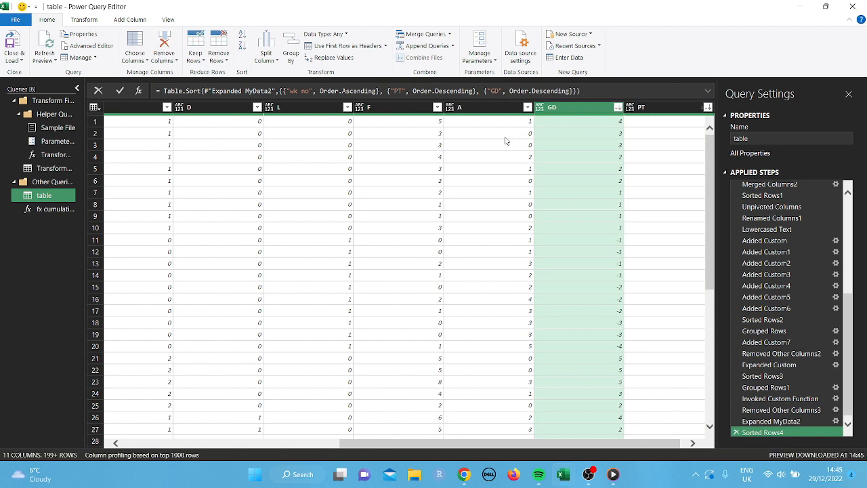
click(437, 108)
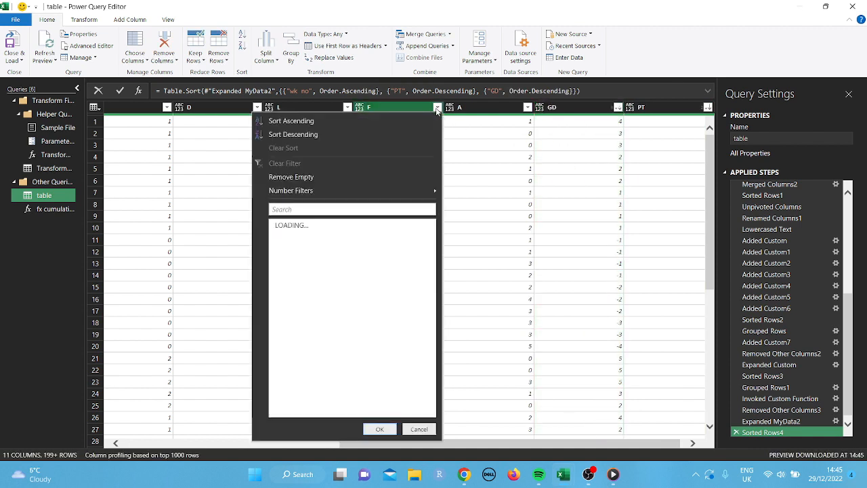
click(340, 134)
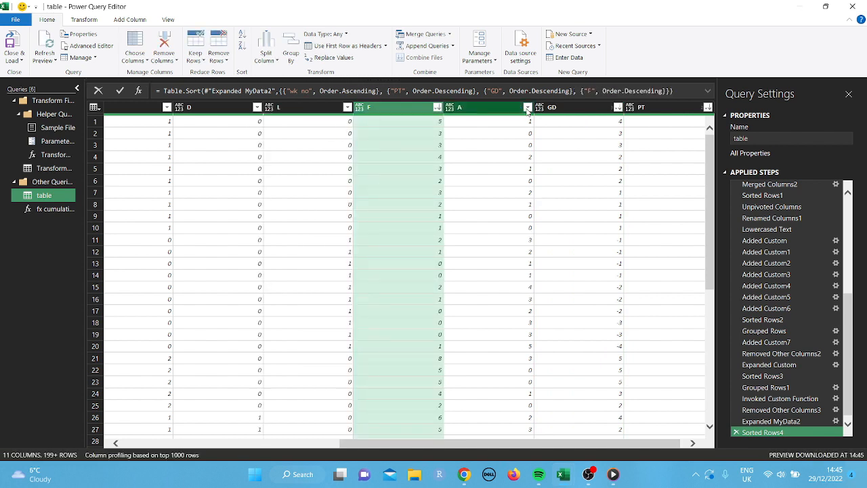
click(527, 107)
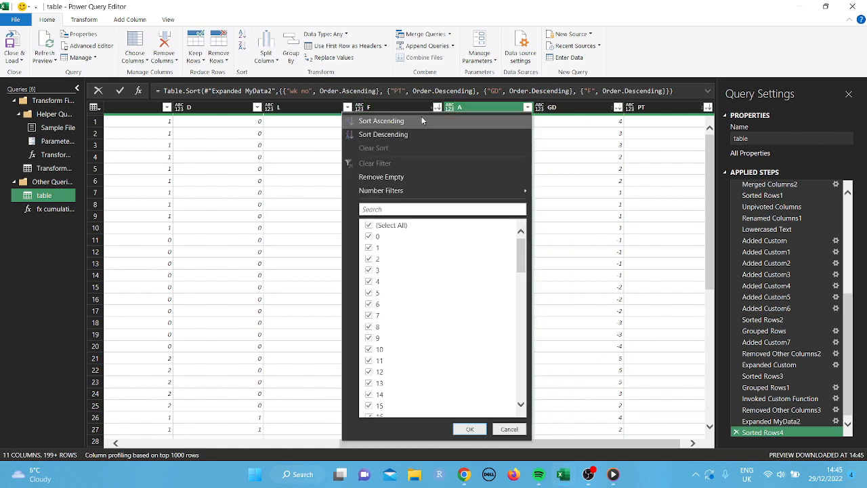
click(423, 121)
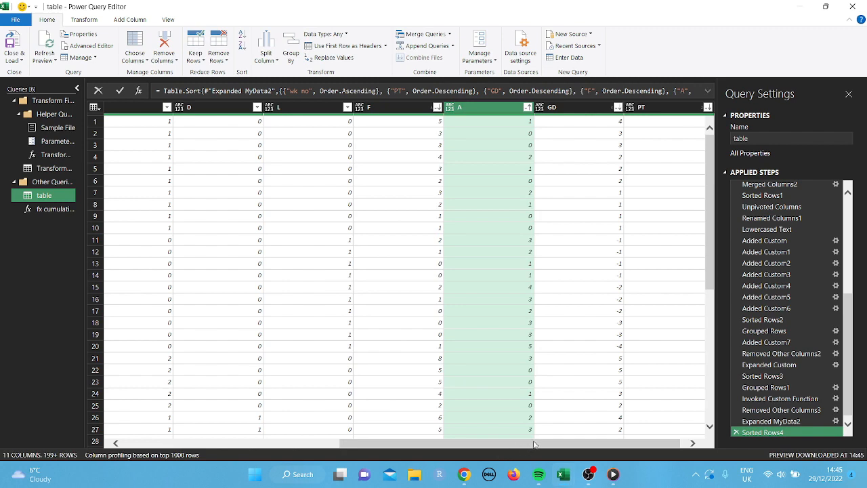
- Start an advanced Group By on the sorted league rows with wk no as the first grouping column
drag(527, 445, 214, 421)
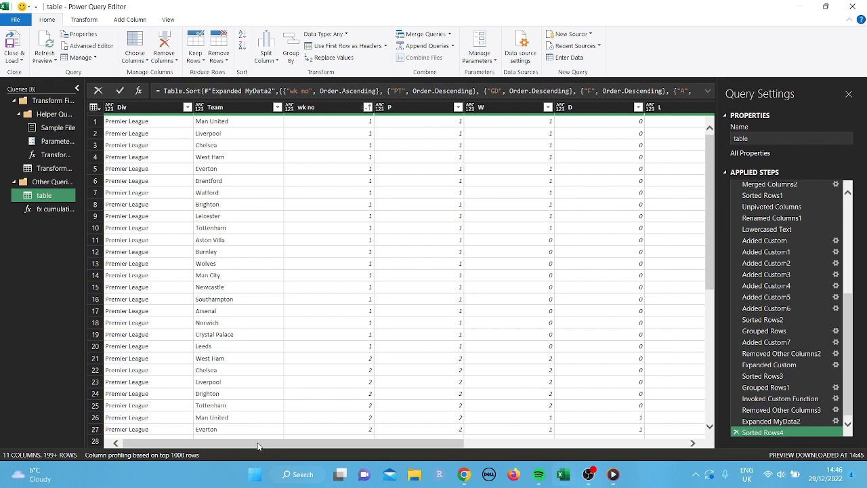
drag(263, 444, 441, 444)
drag(446, 443, 485, 441)
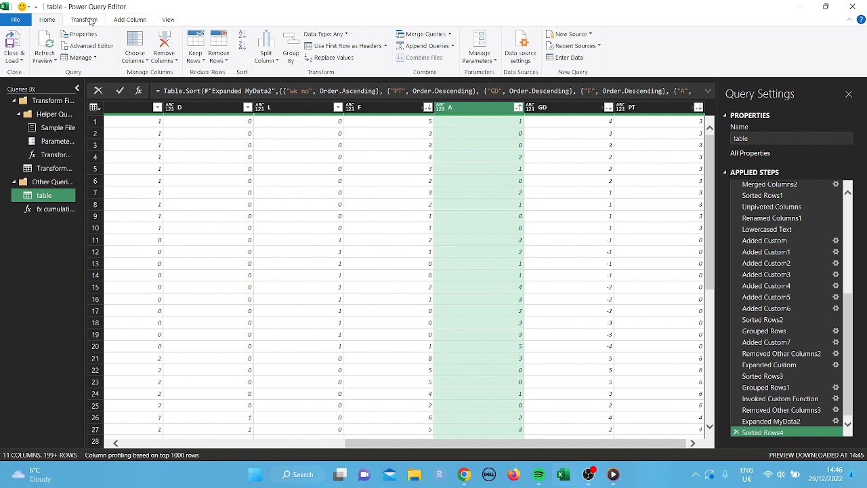
click(86, 21)
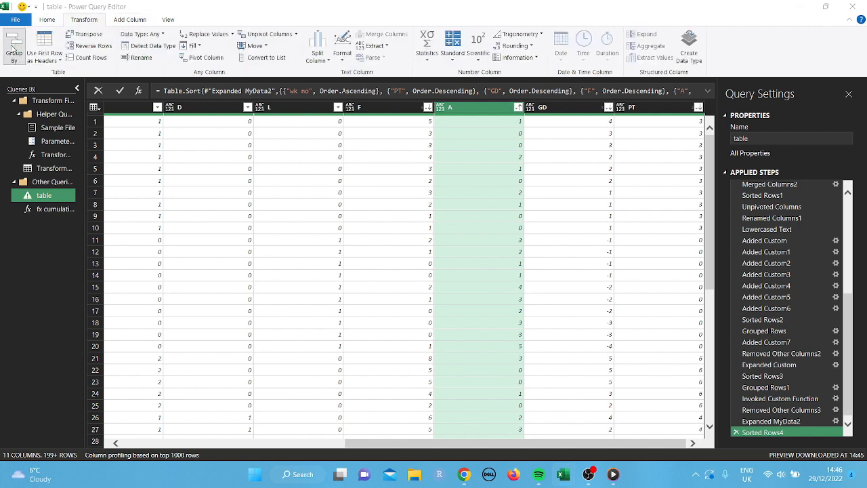
click(13, 49)
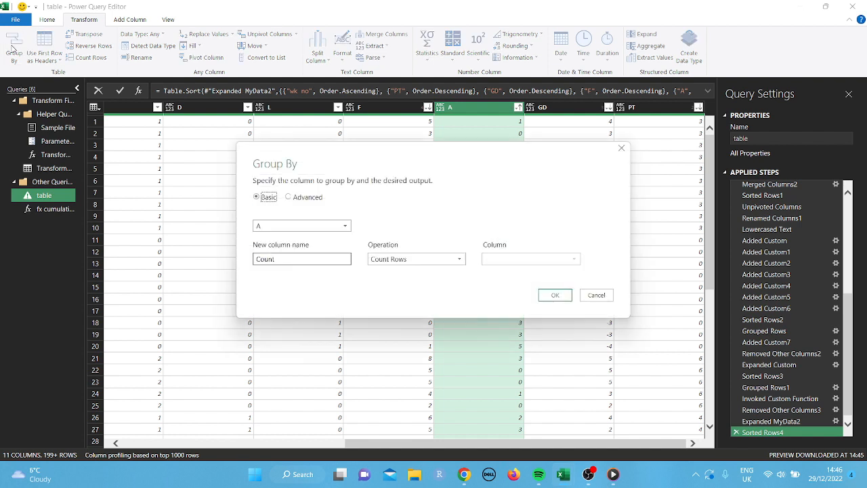
click(292, 197)
click(350, 228)
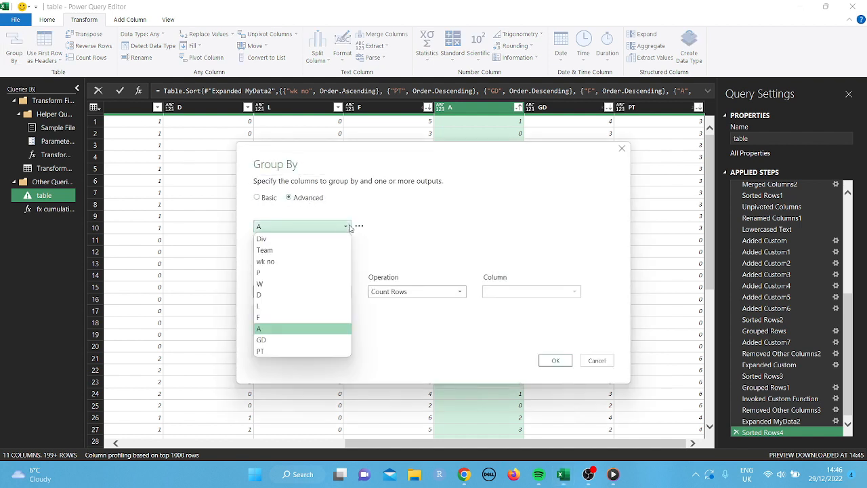
click(281, 260)
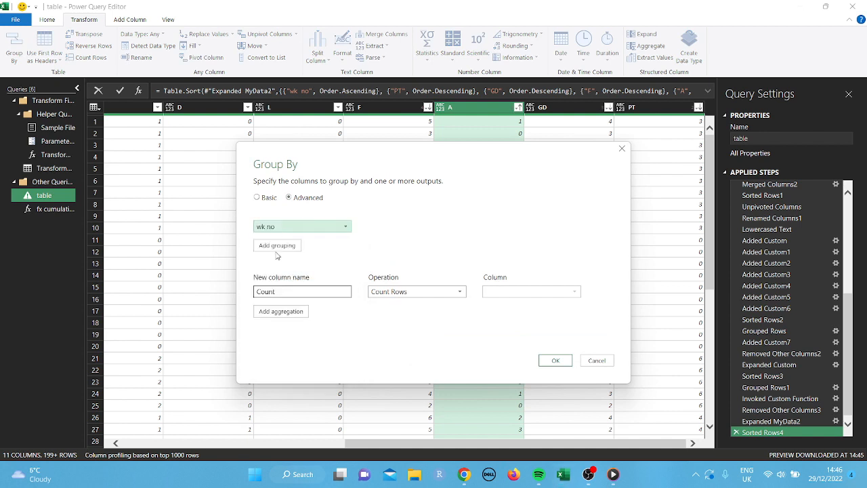
- Add Team as a second grouping column and apply the grouping with the All Rows operation
click(277, 250)
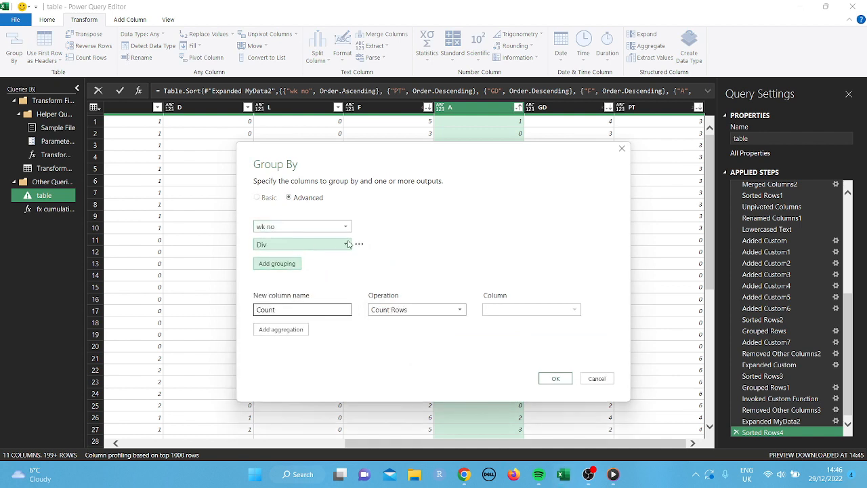
click(316, 245)
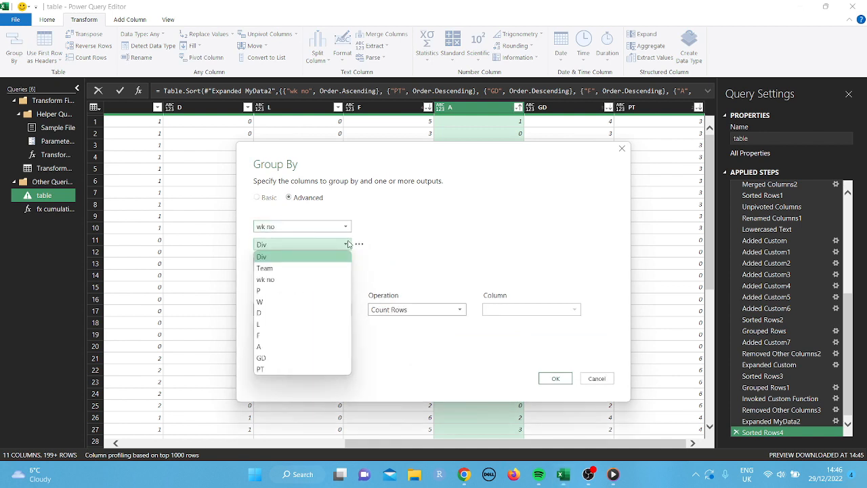
click(295, 269)
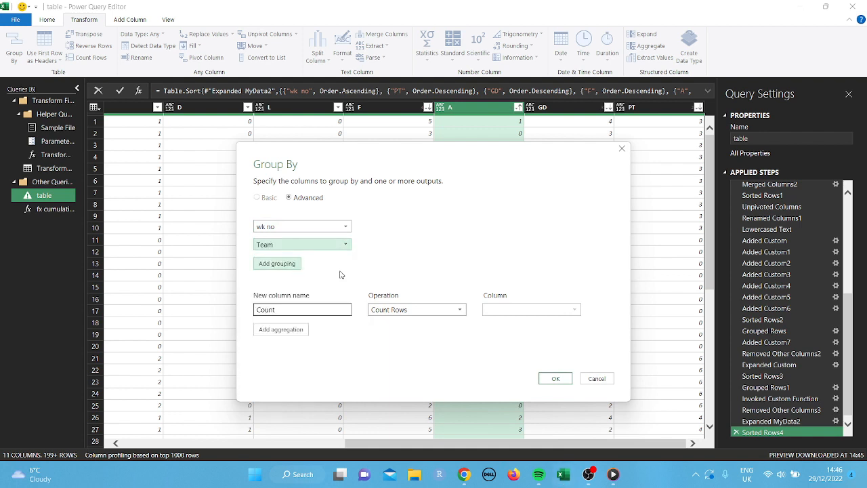
click(460, 309)
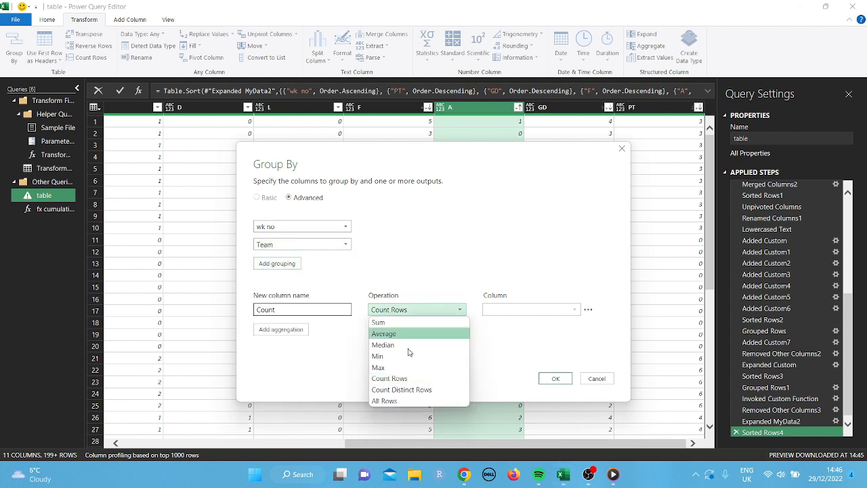
click(394, 402)
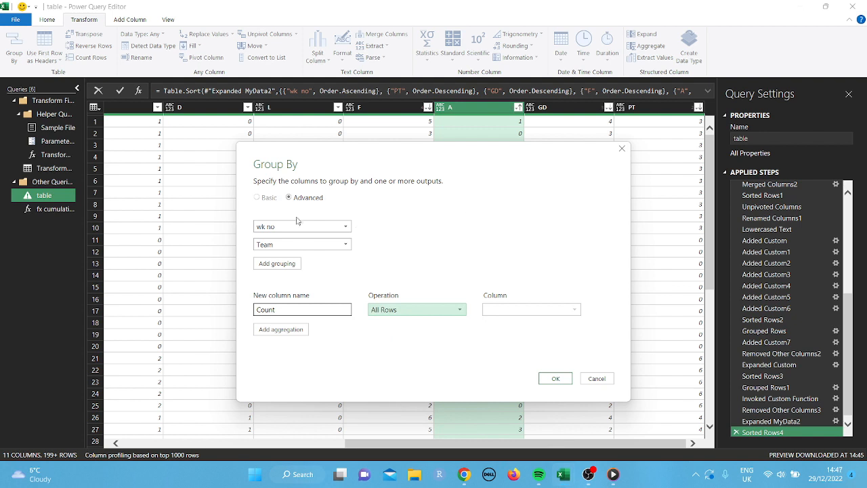
click(550, 378)
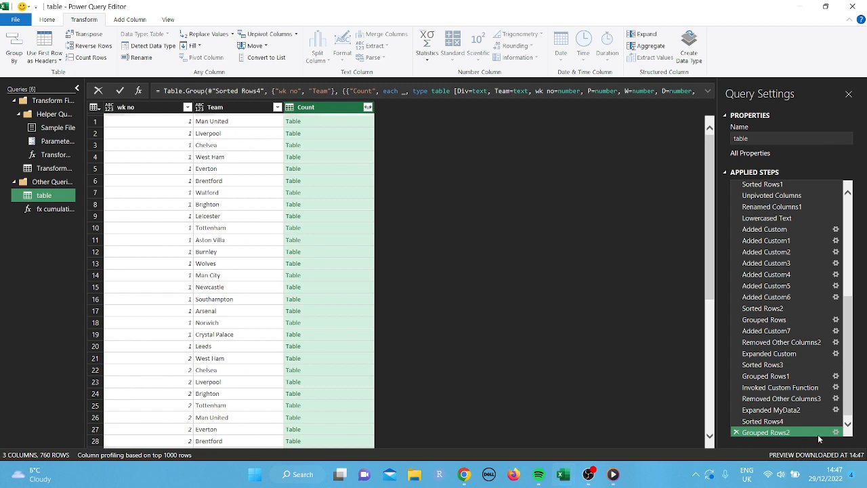
- Edit the Grouped Rows2 step to remove the Team grouping, so rows are grouped by wk no only
click(836, 433)
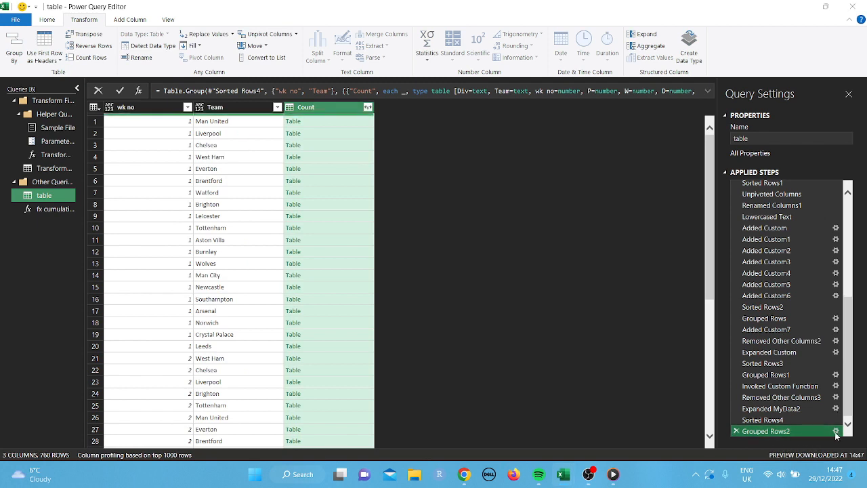
mouse_move(361, 212)
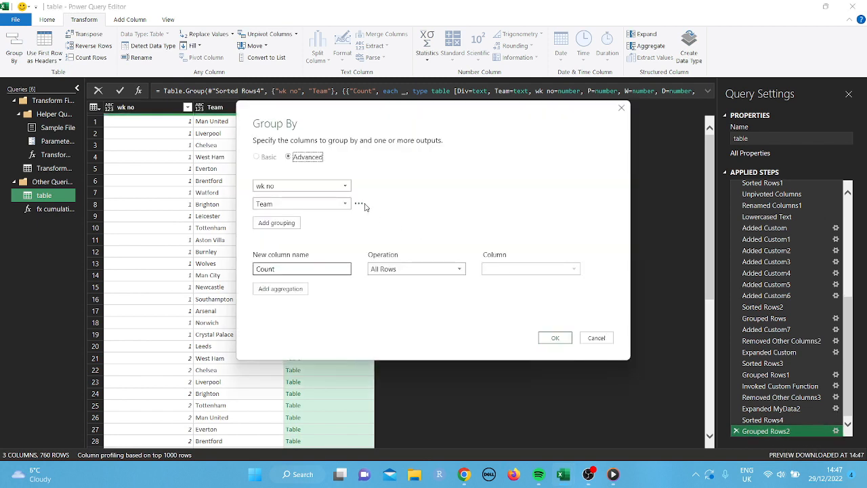
click(359, 204)
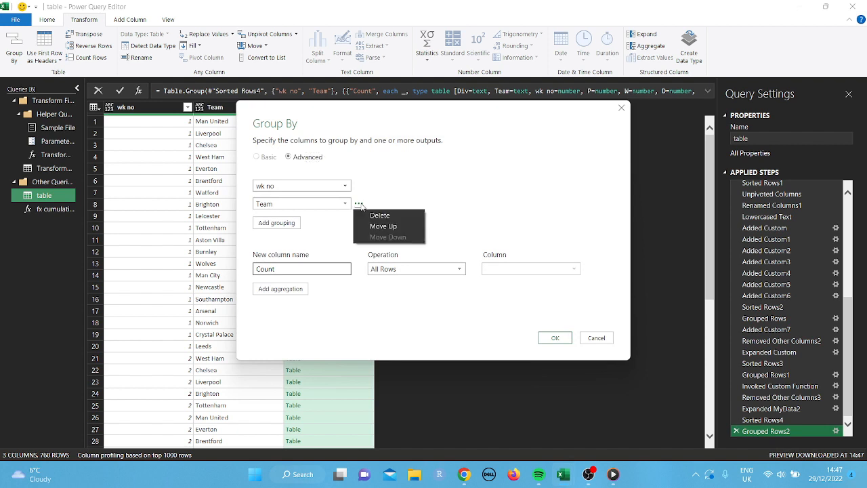
click(374, 218)
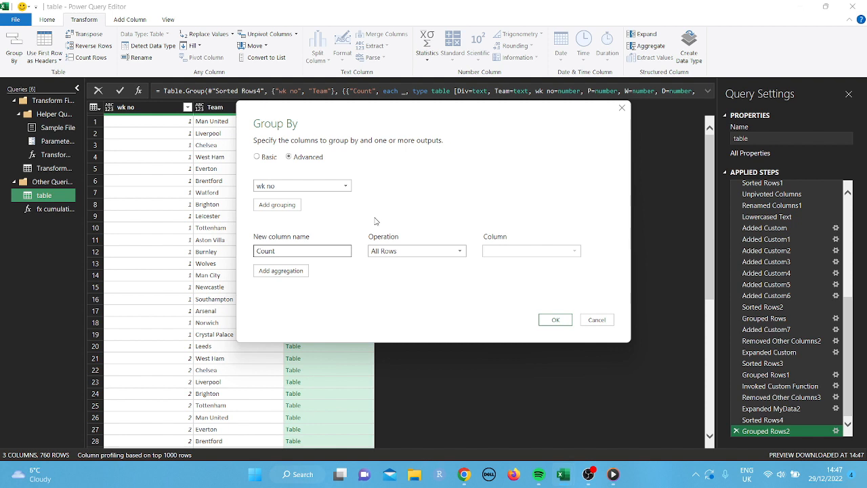
click(555, 320)
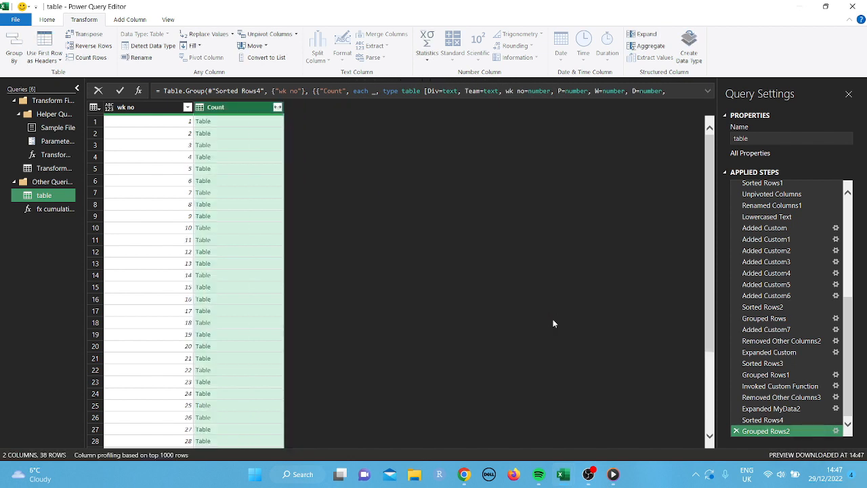
- Start a custom column whose formula calls Table.AddIndexColumn on the [Count] column
click(123, 19)
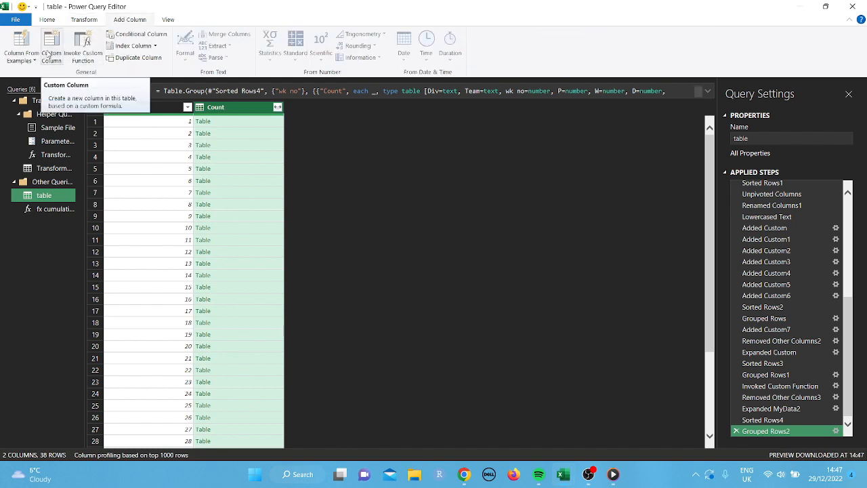
click(48, 54)
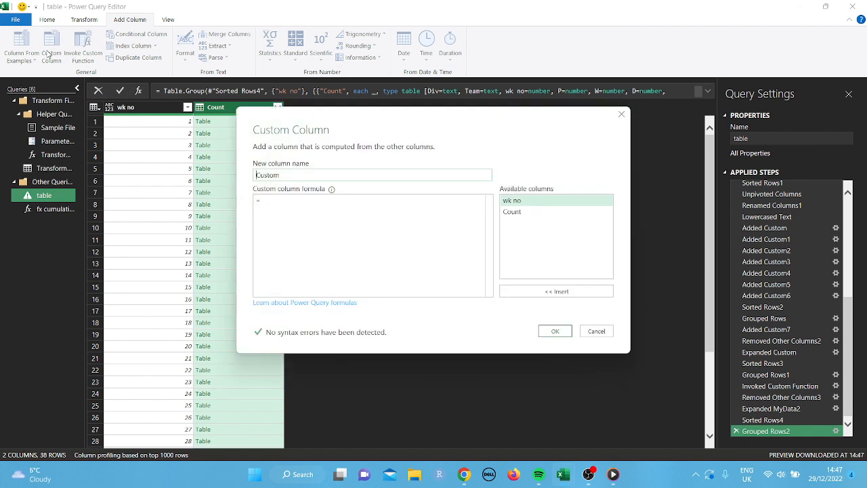
click(290, 201)
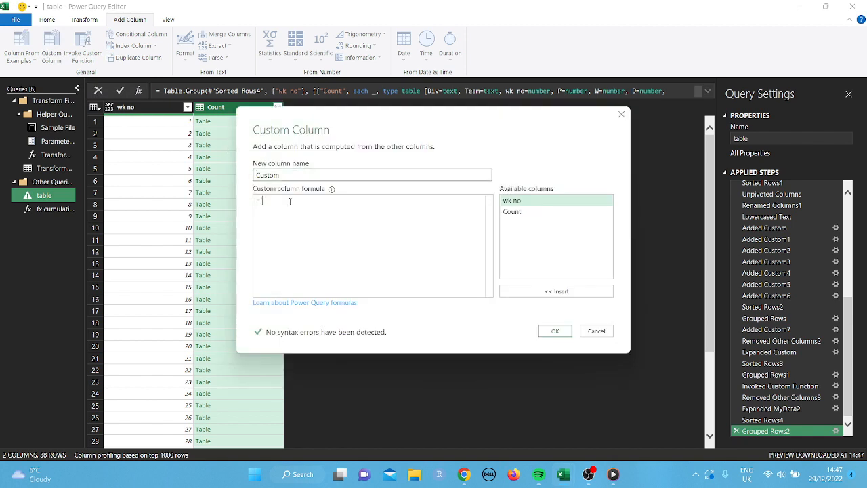
text(table)
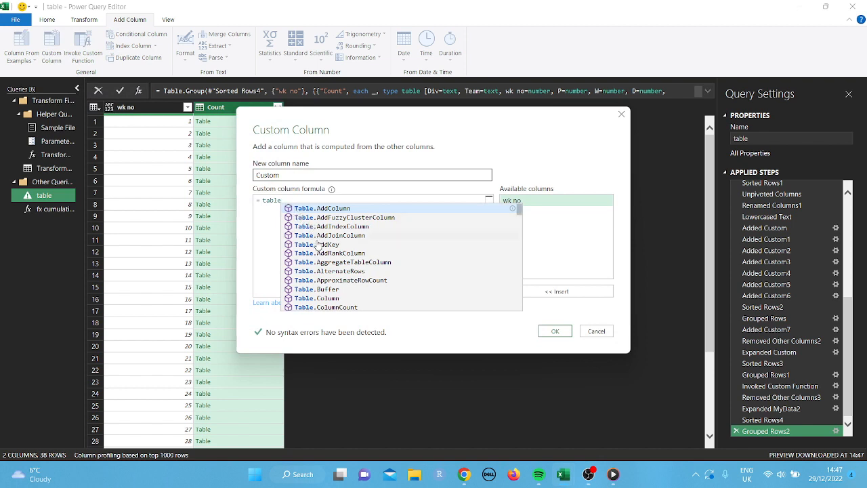
click(336, 227)
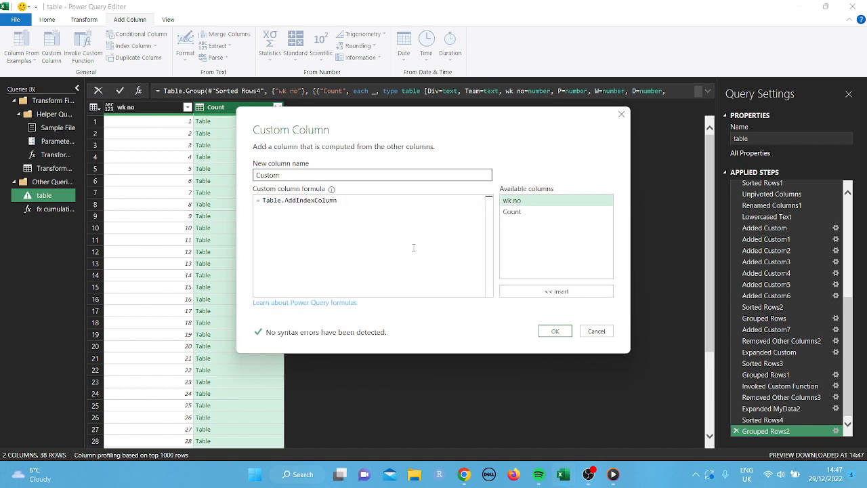
text(()
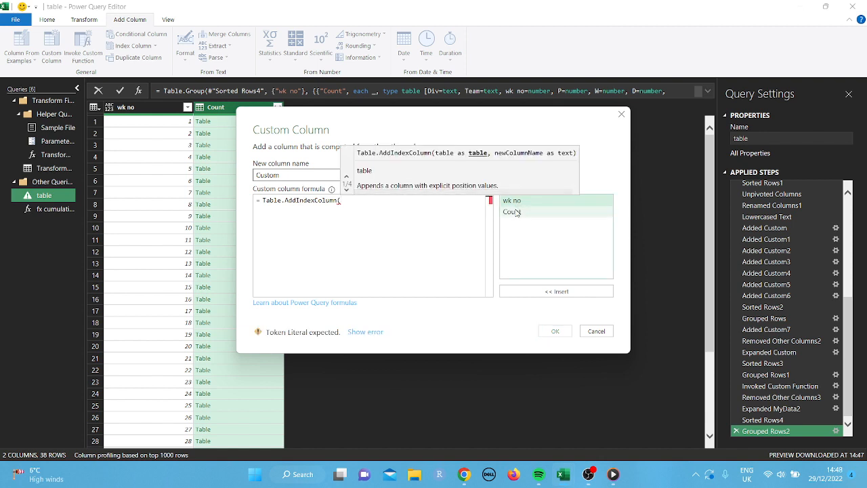
click(516, 212)
double_click(517, 213)
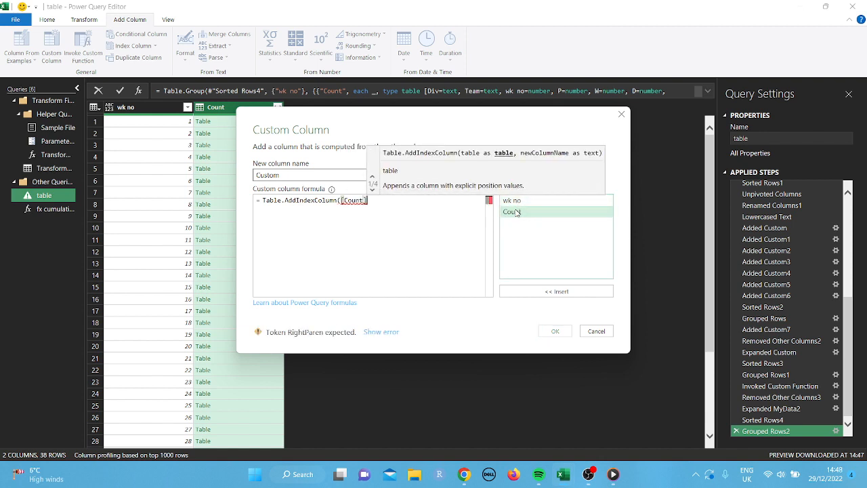
- Complete the index formula with column name "pos1", initial value 1 and increment 1, and add the custom column
text(,)
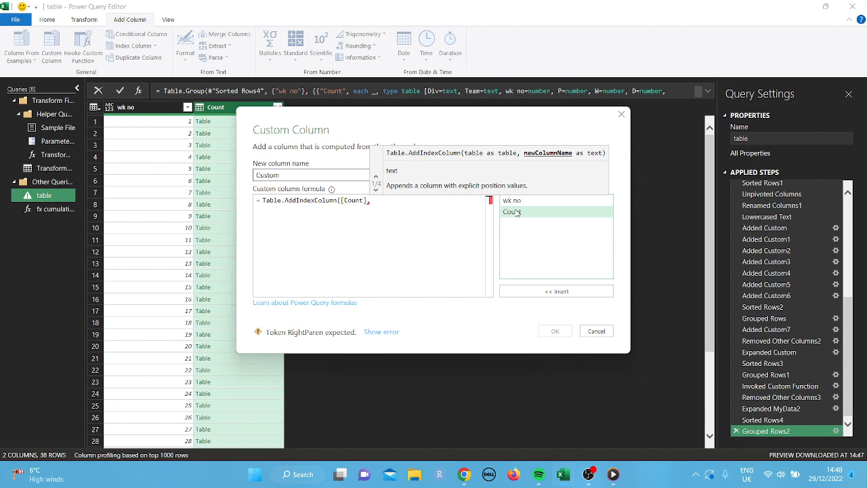
text(1)
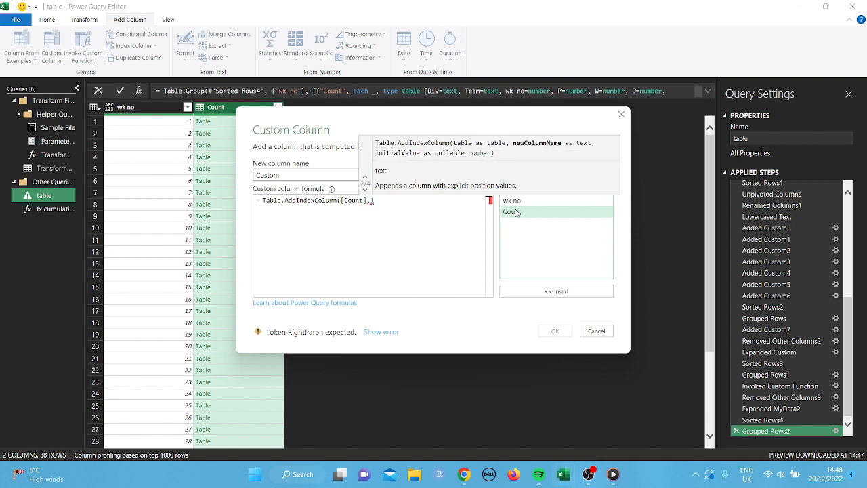
key(Up)
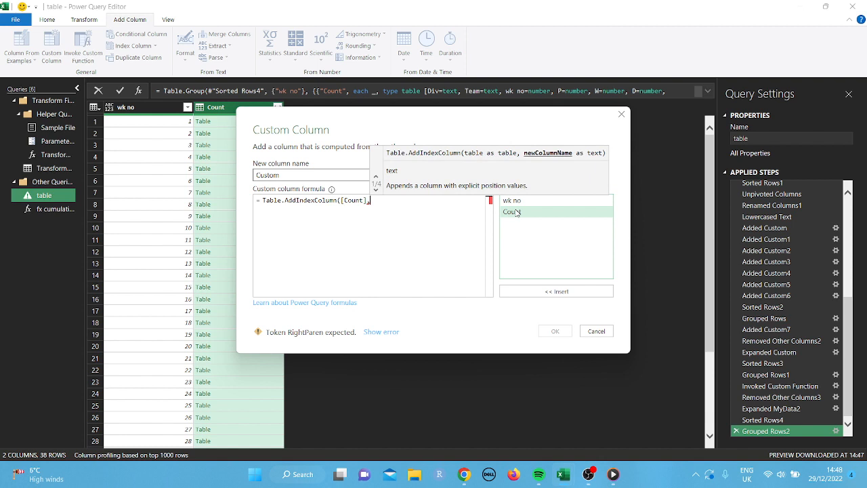
text("pos1)
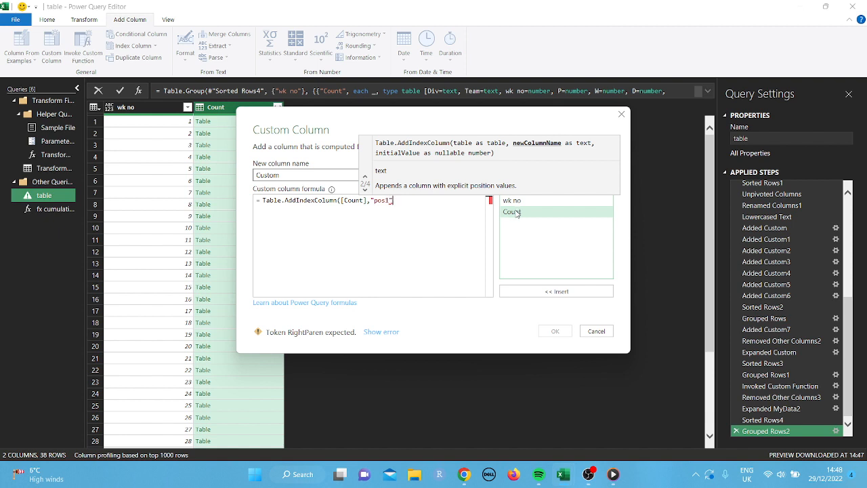
text(,1,1)
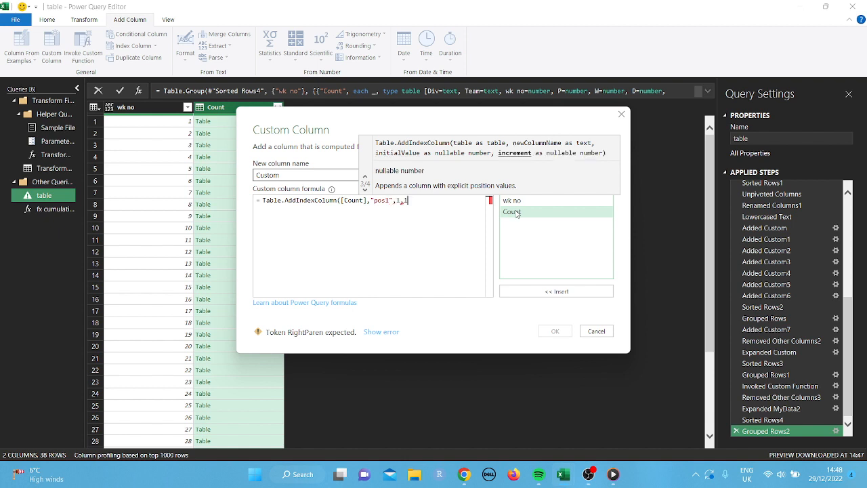
text())
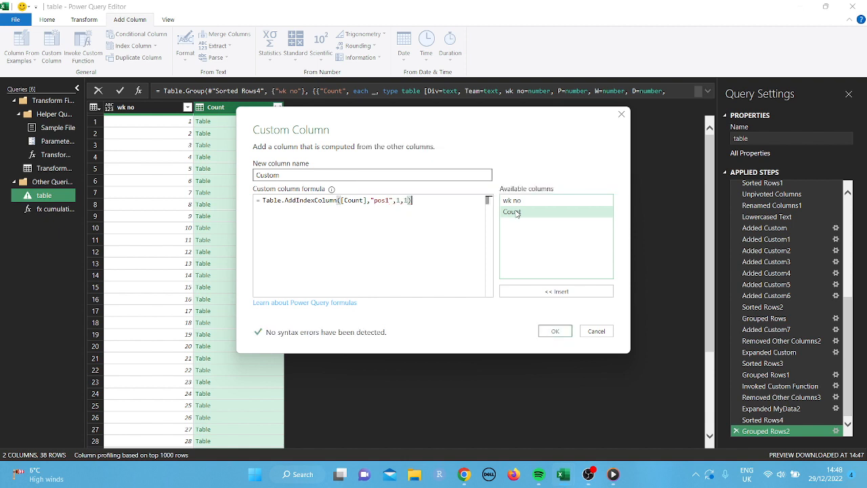
click(555, 332)
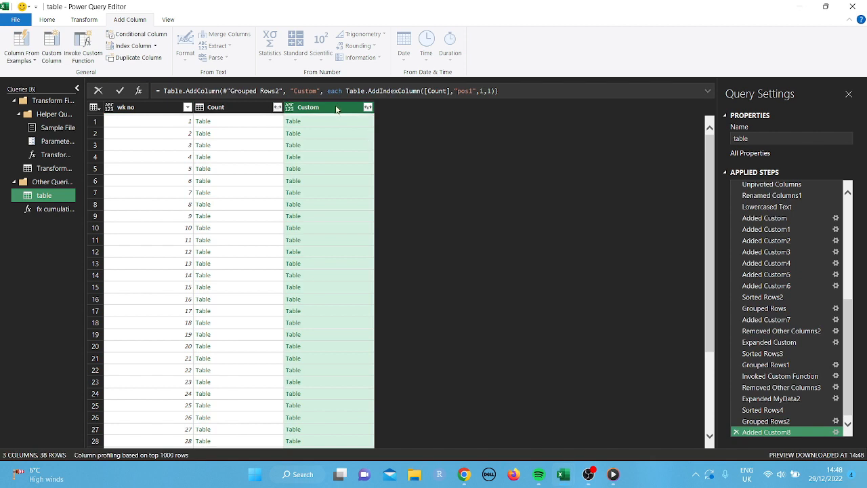
- Keep only the Custom column and expand all columns of its nested tables without the original column name as prefix
right_click(335, 108)
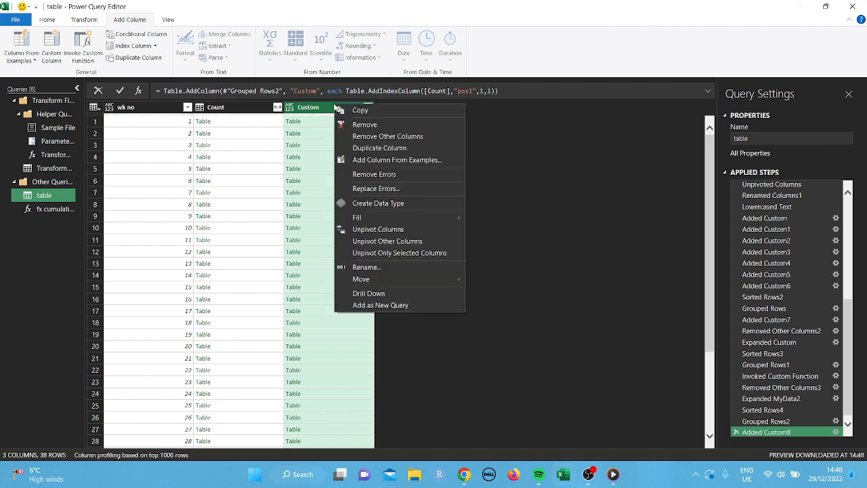
click(362, 138)
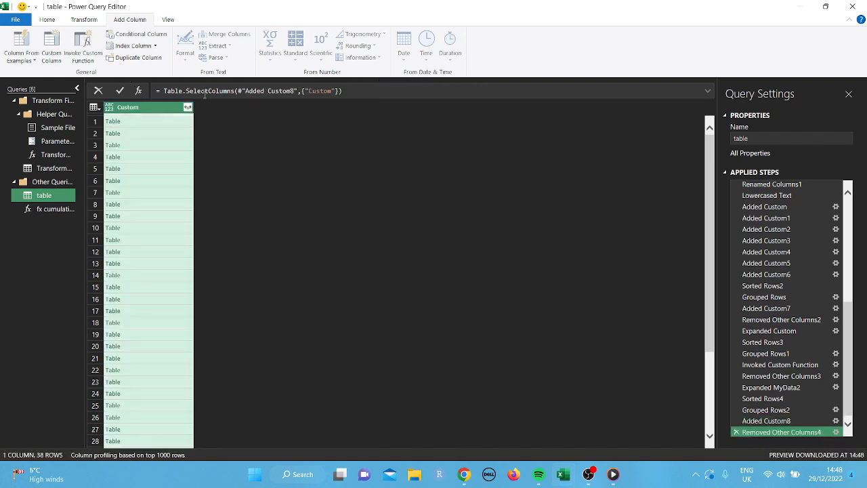
click(188, 107)
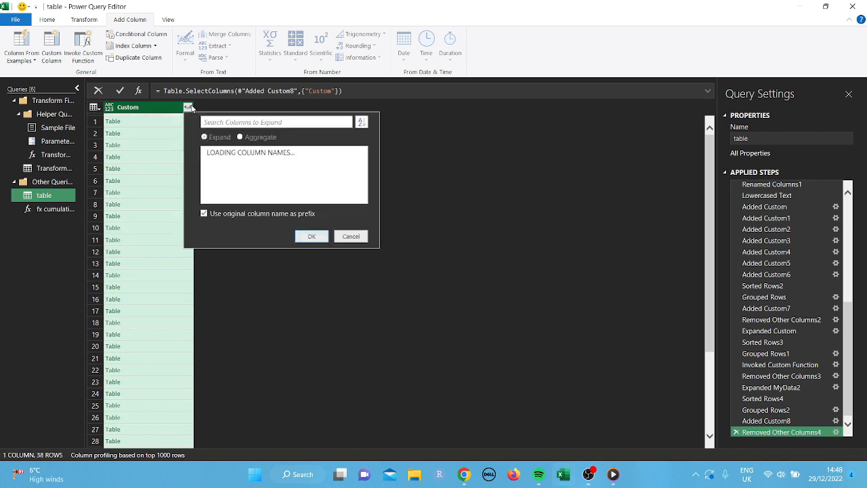
click(205, 214)
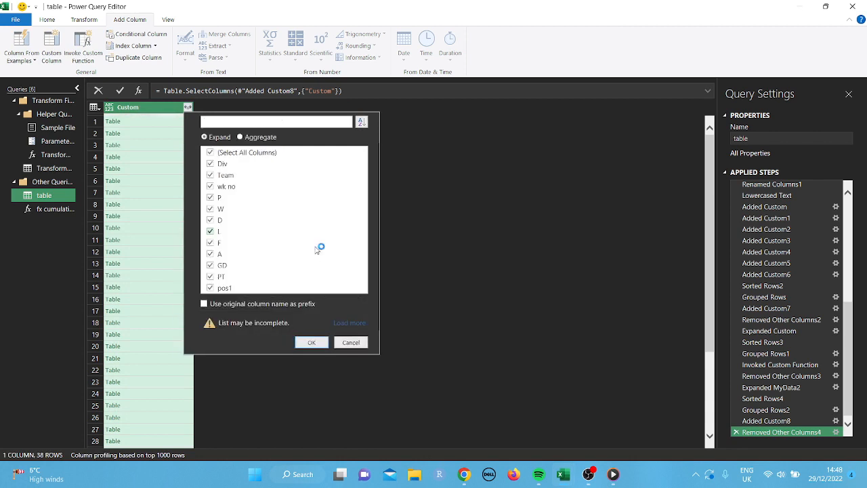
click(317, 343)
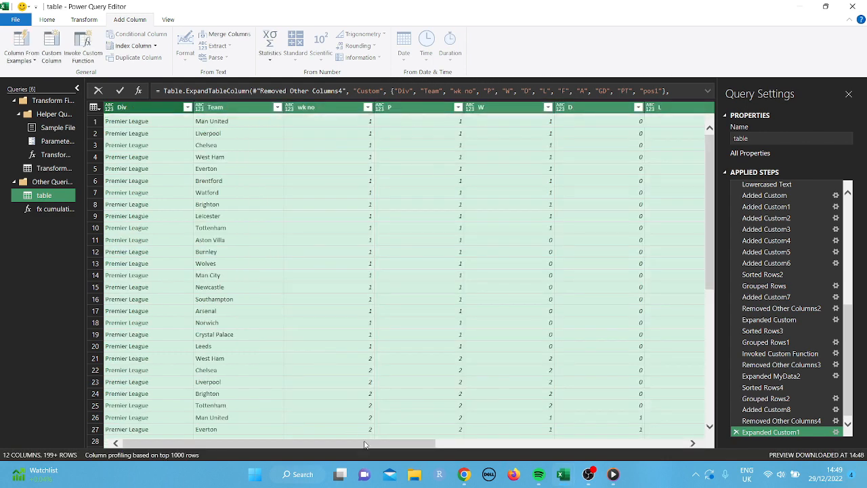
- Start an advanced Group By on the expanded table with wk no as the first grouping column
drag(364, 442, 663, 446)
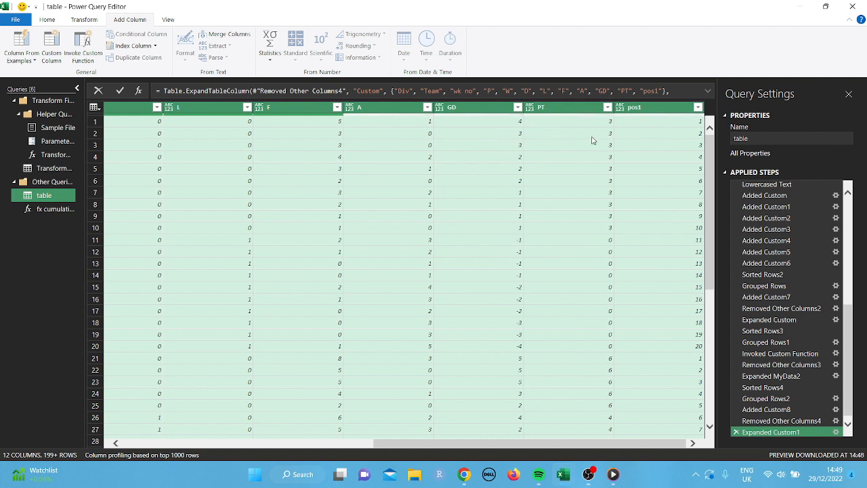
click(670, 143)
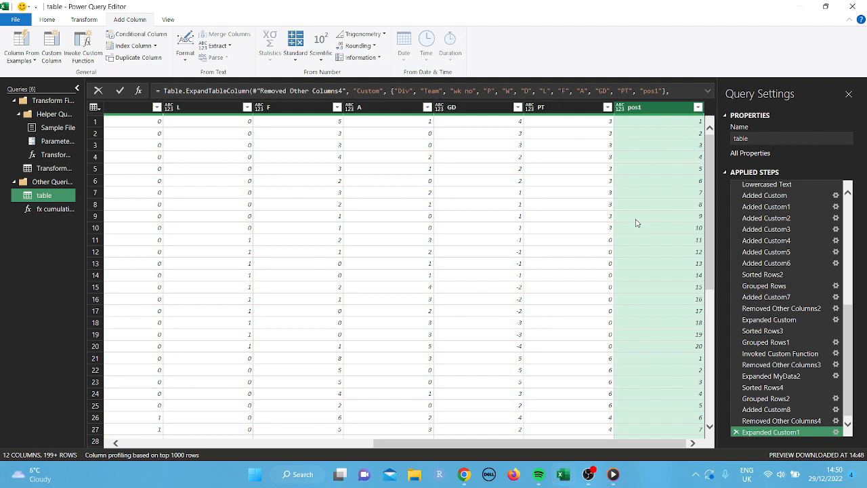
click(94, 20)
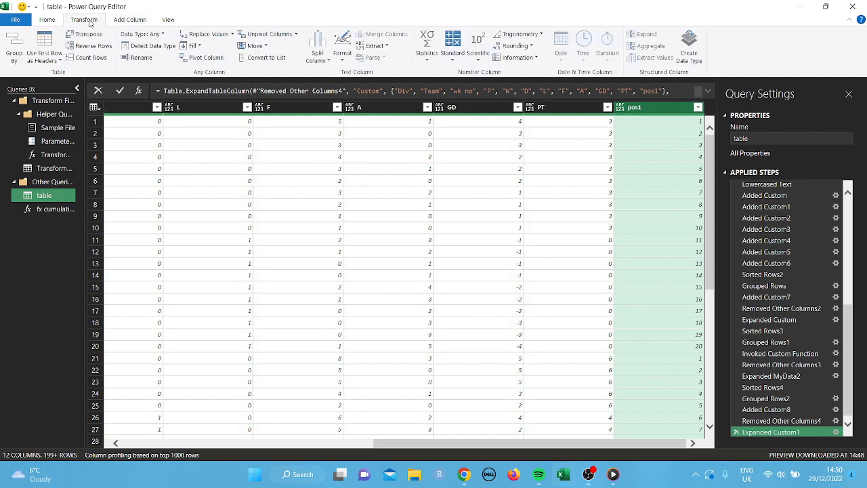
click(14, 50)
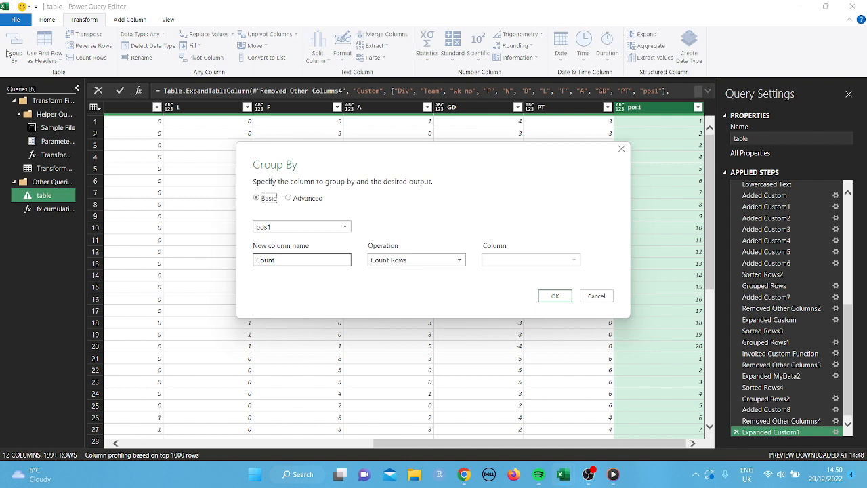
click(289, 198)
click(344, 227)
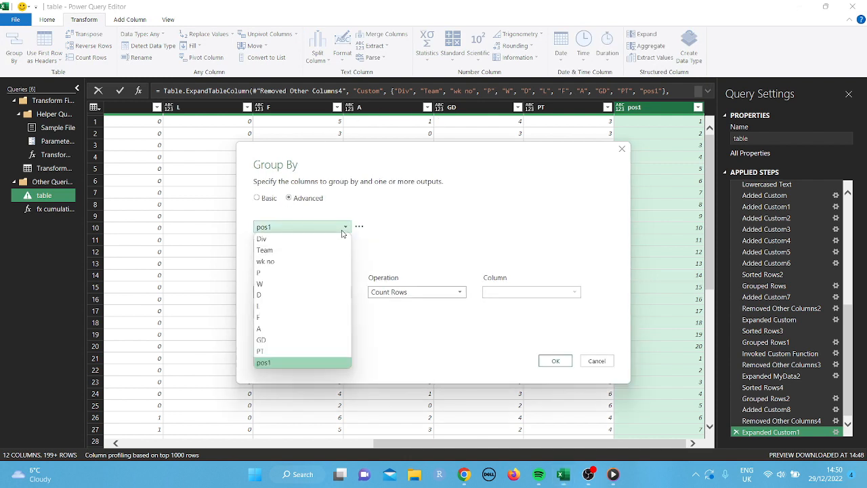
click(302, 261)
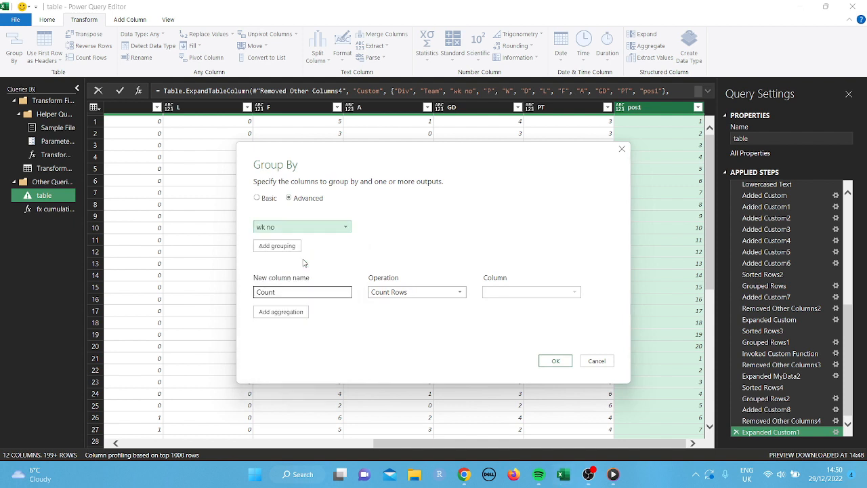
- Add PT and GD as the second and third grouping columns
click(291, 247)
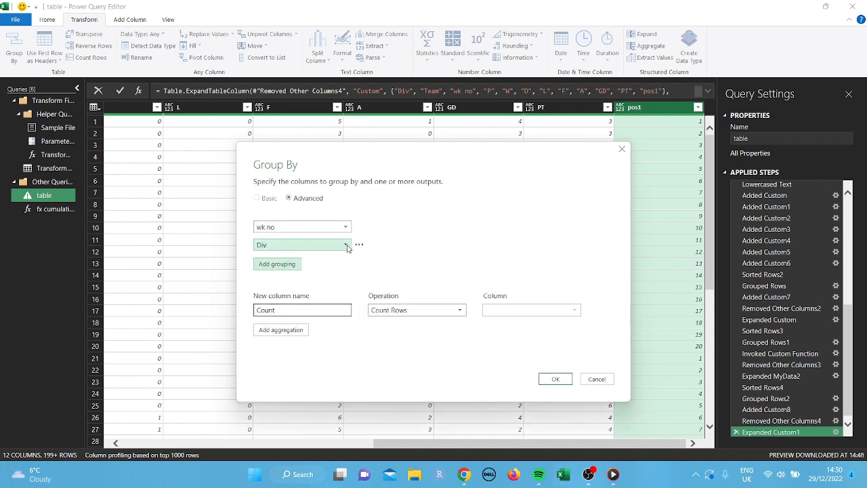
click(346, 247)
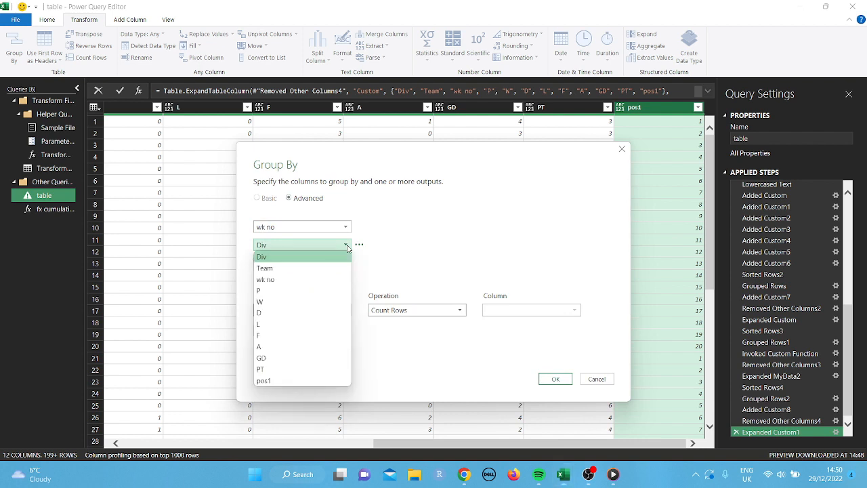
click(280, 371)
click(292, 267)
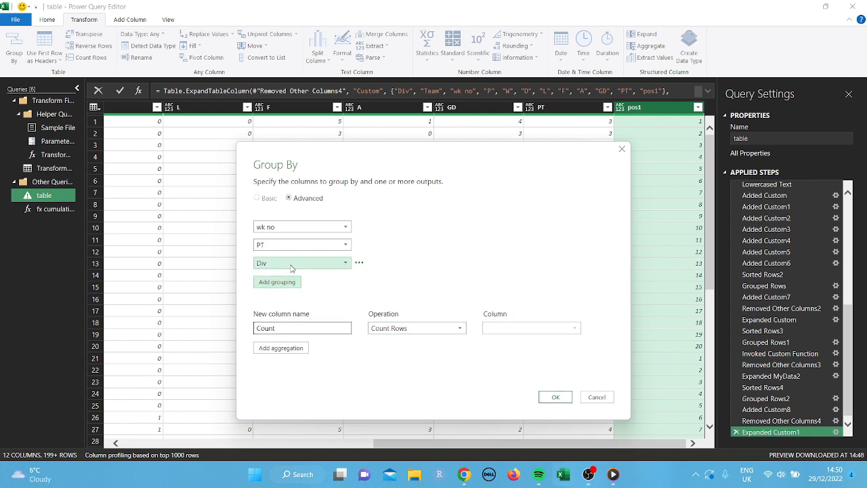
click(343, 264)
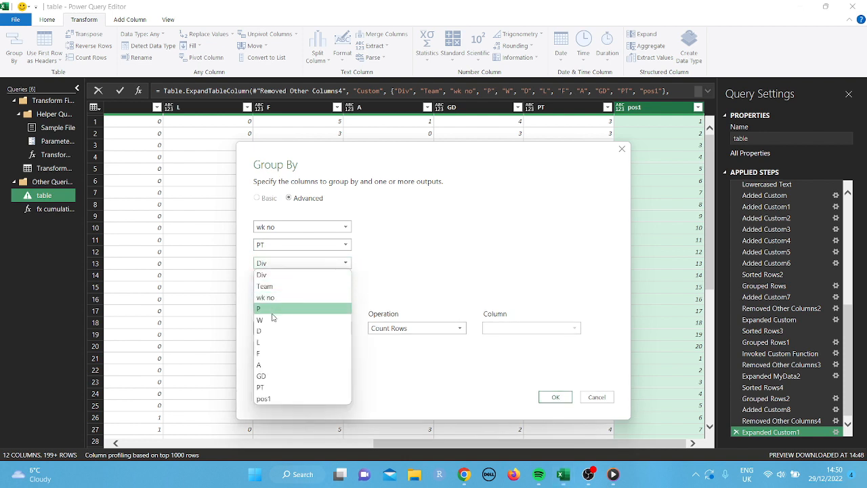
click(267, 377)
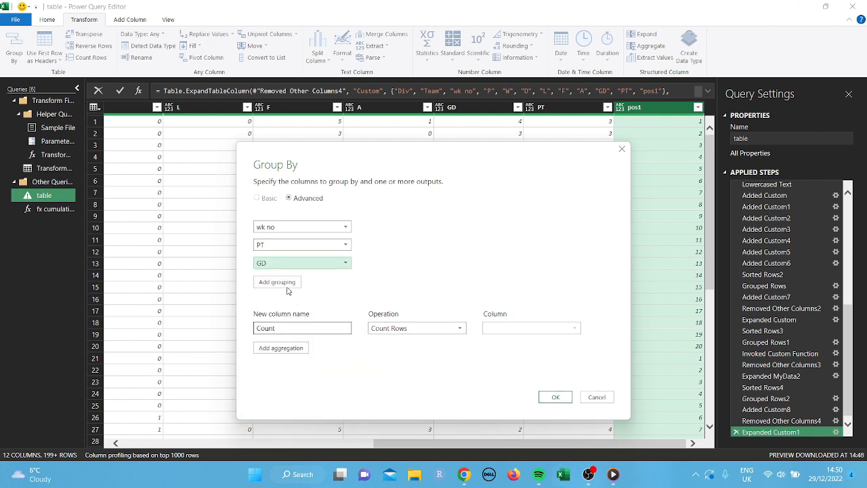
- Add F and A as the fourth and fifth grouping columns
click(287, 291)
click(346, 283)
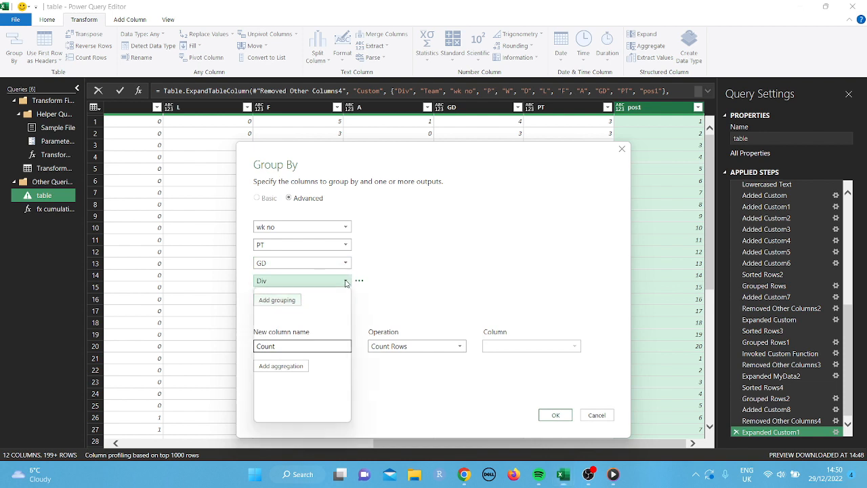
click(302, 374)
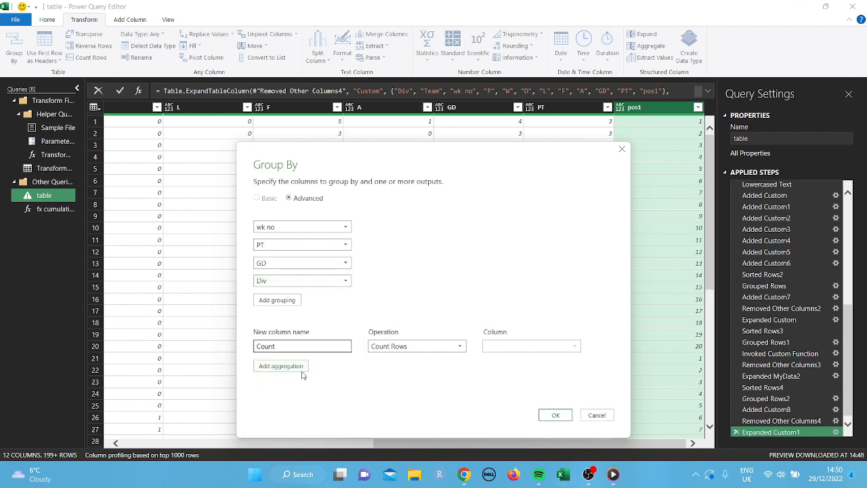
click(284, 300)
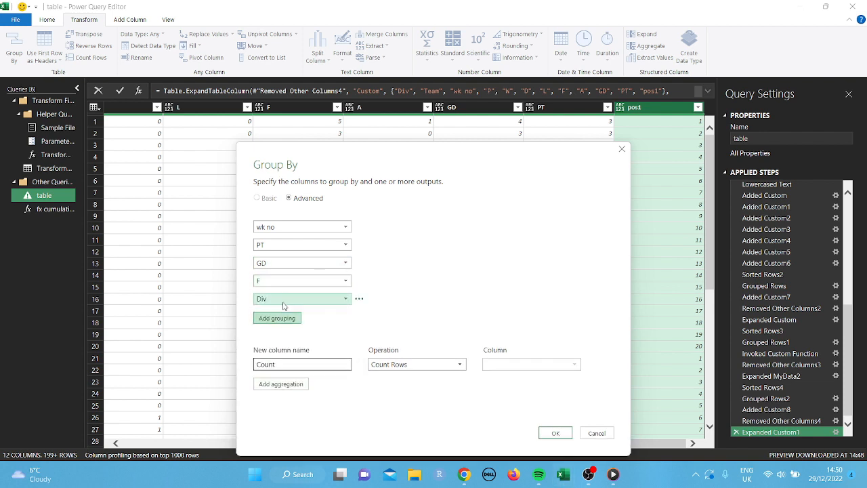
click(347, 298)
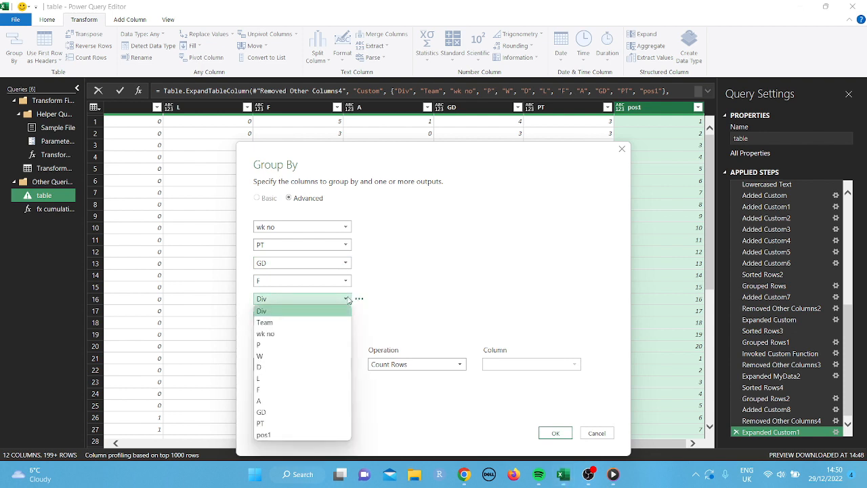
click(275, 403)
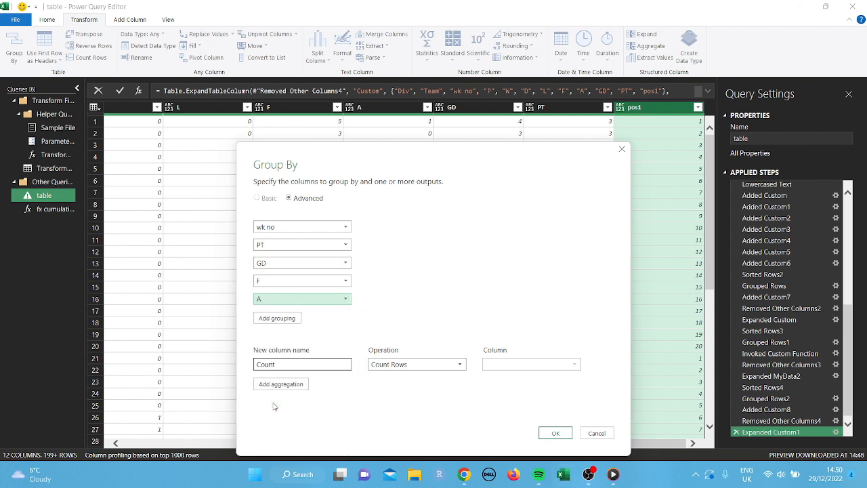
- Set the Count aggregation to All Rows, add a "Pos" aggregation taking the Min of pos1, and apply the grouping
click(461, 363)
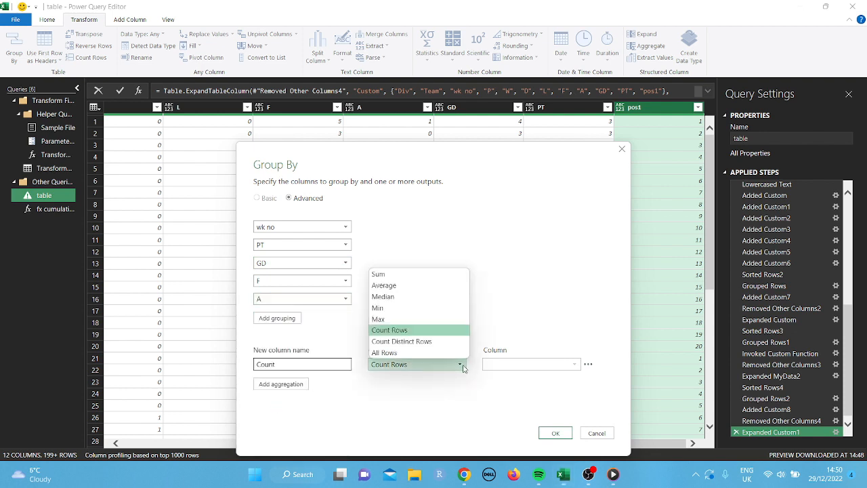
click(403, 355)
click(288, 384)
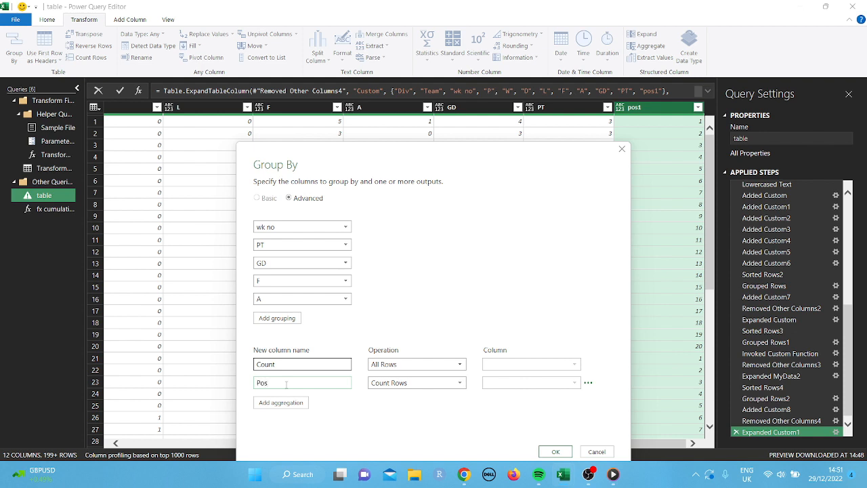
click(451, 383)
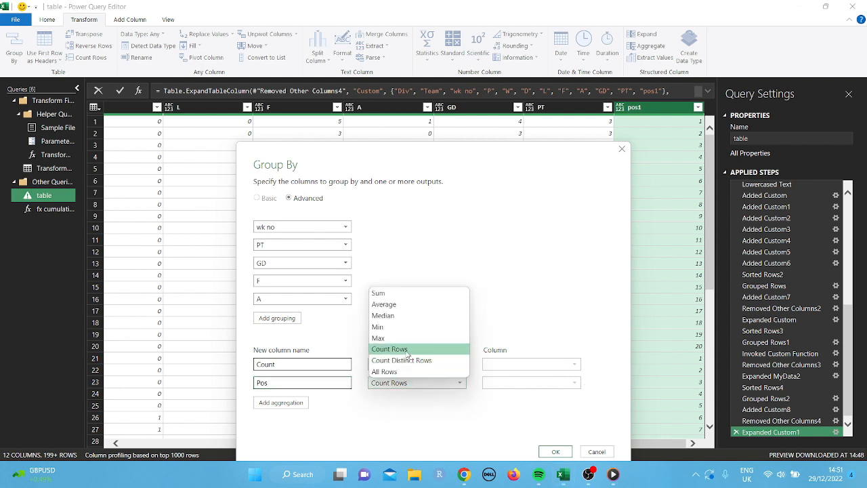
click(390, 327)
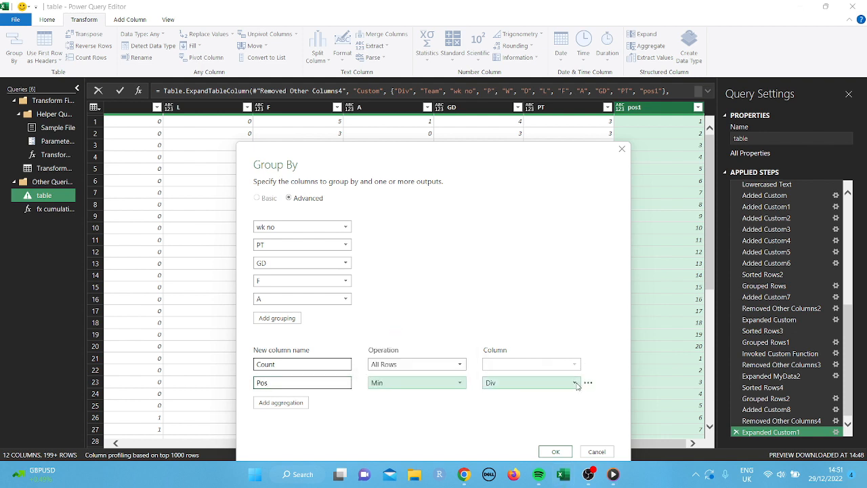
click(569, 382)
click(516, 372)
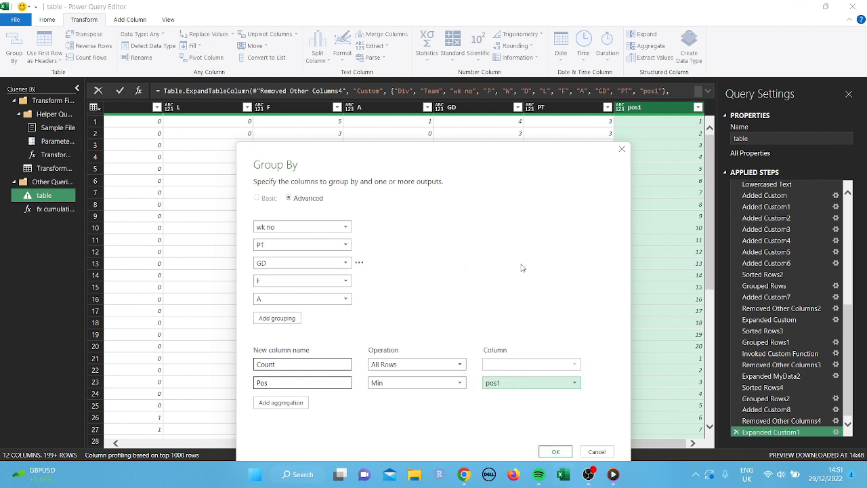
click(554, 451)
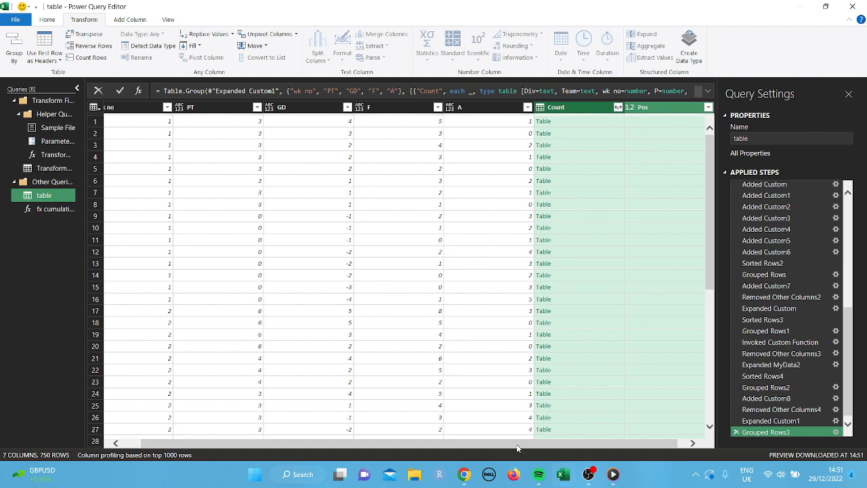
- Keep only the Count and Pos columns and expand all columns of the Count tables without a name prefix
drag(516, 445, 645, 426)
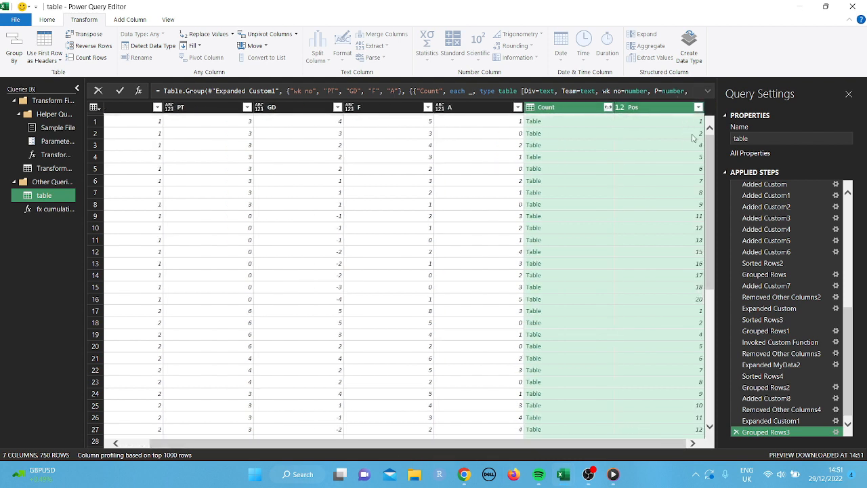
right_click(570, 113)
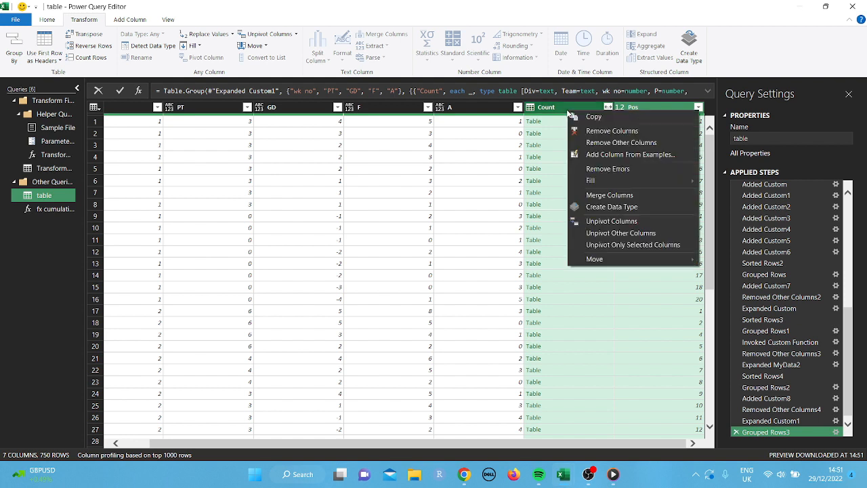
click(597, 144)
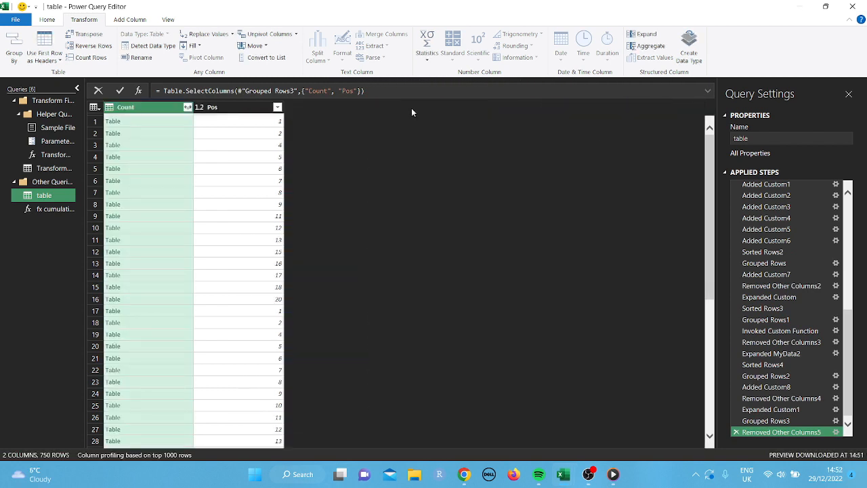
click(187, 107)
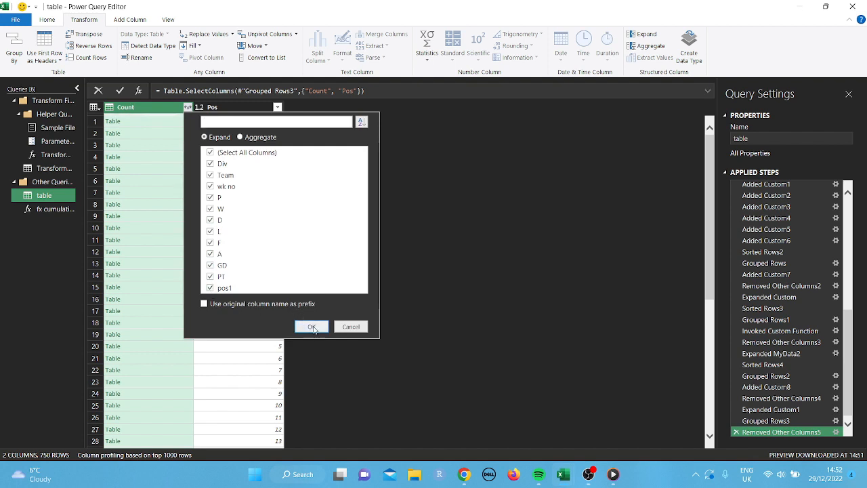
click(312, 327)
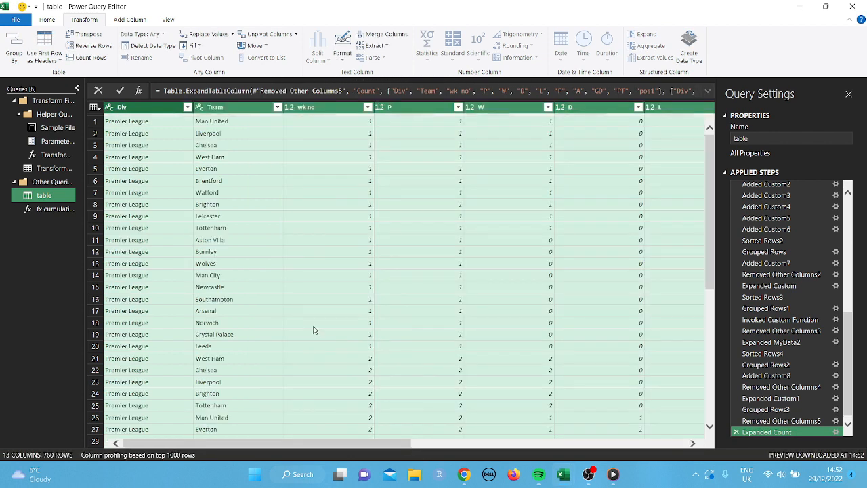
- Remove the pos1 column from the expanded query, keeping the Pos column
drag(370, 449, 653, 440)
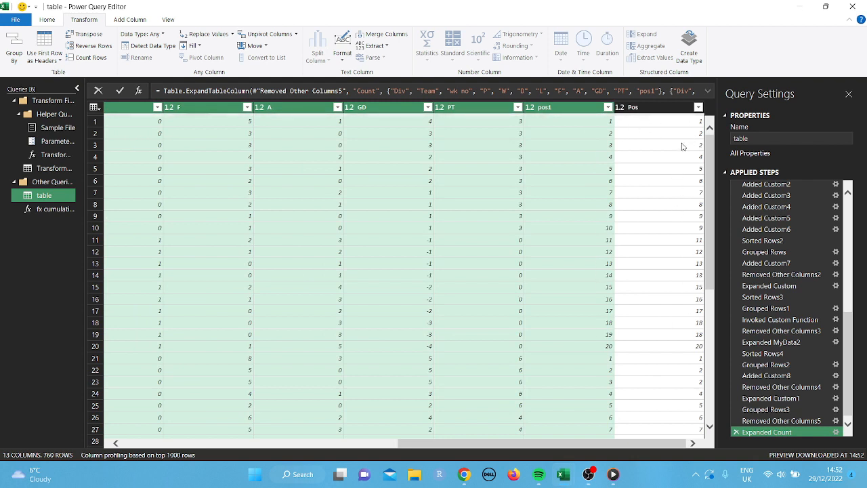
click(562, 111)
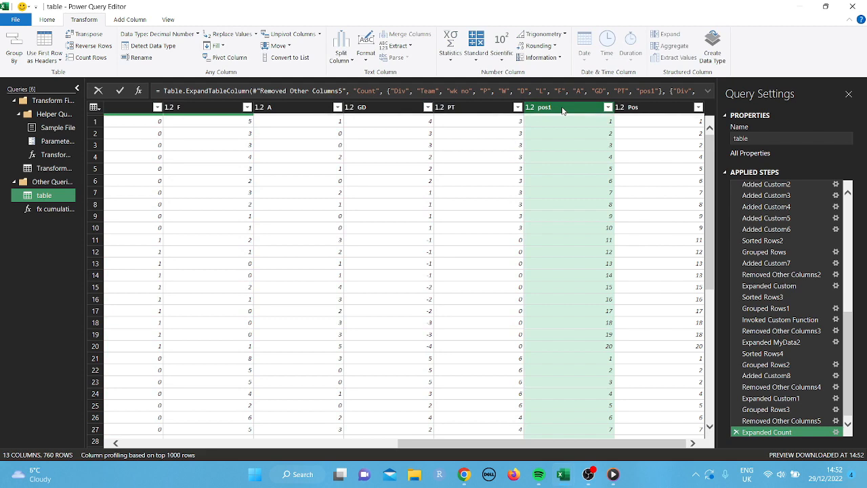
right_click(563, 110)
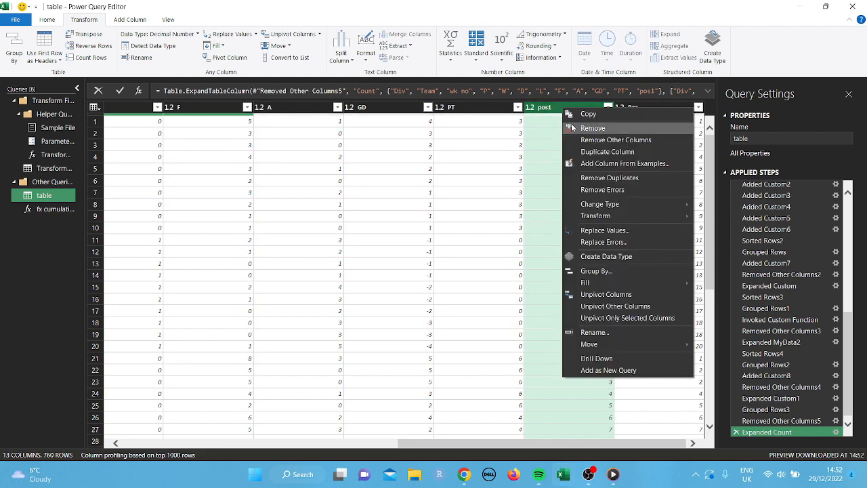
click(577, 131)
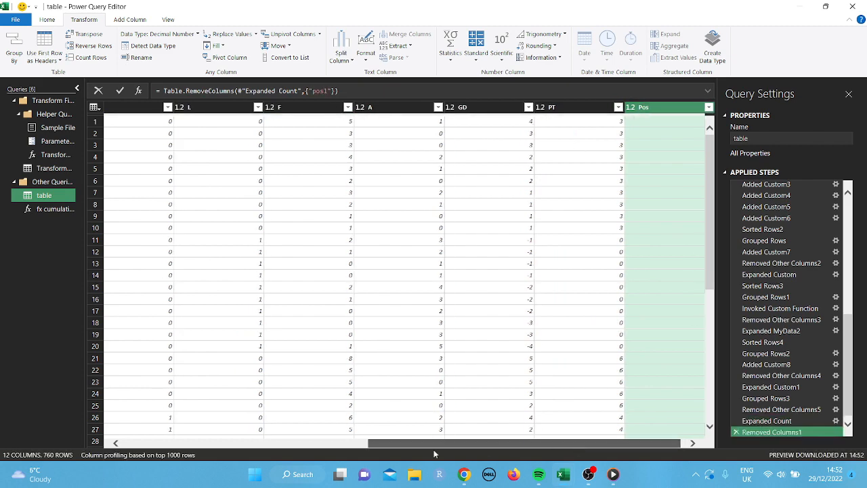
drag(435, 449, 190, 447)
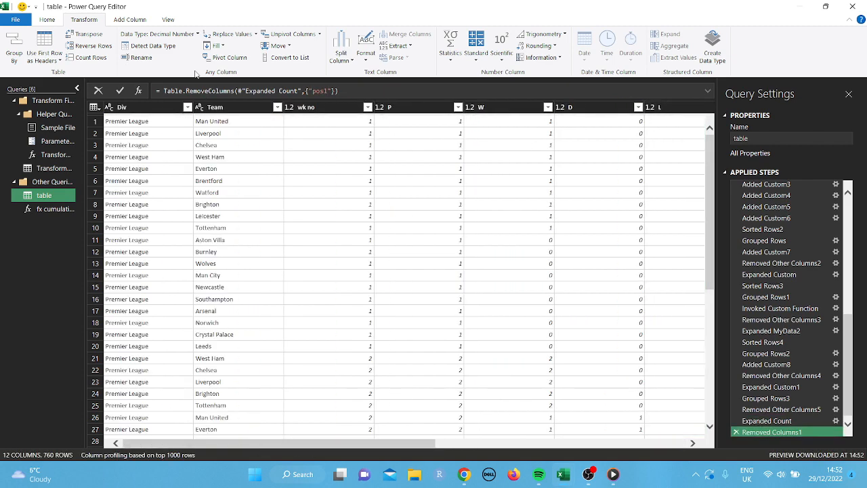
- Close the Power Query Editor and load the table query into the workbook
click(46, 20)
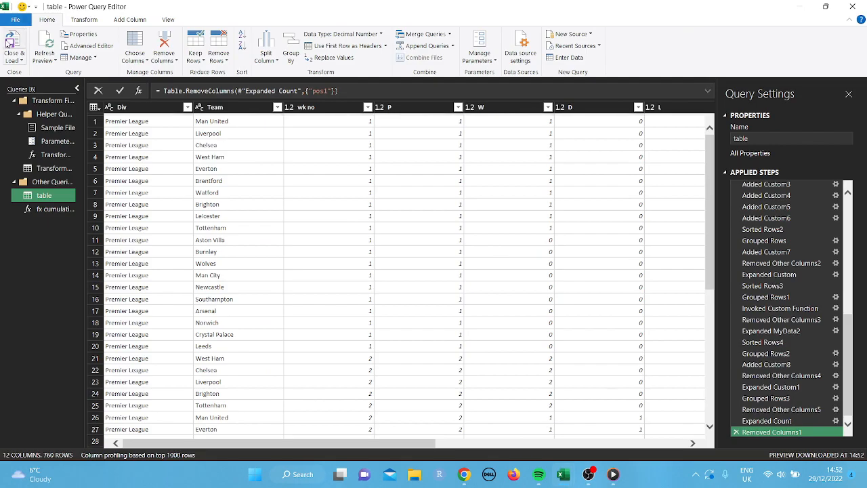
click(9, 42)
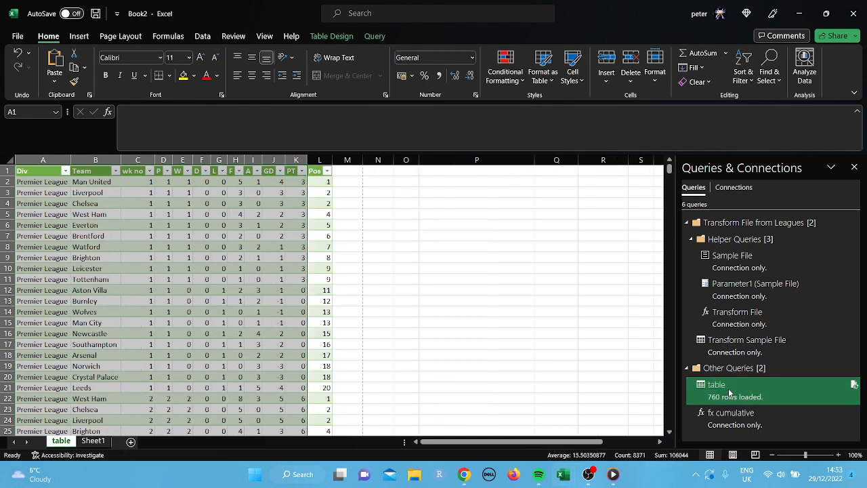
click(349, 170)
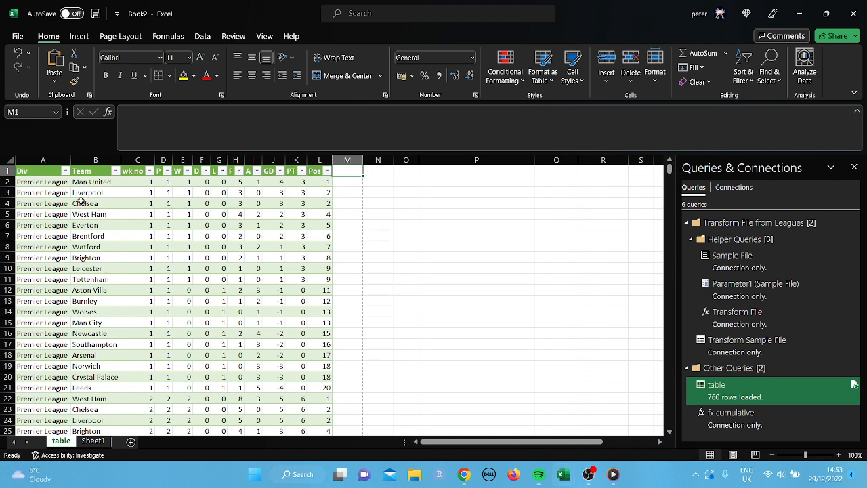
- Filter the wk no column of the loaded table to show only week 38
click(150, 170)
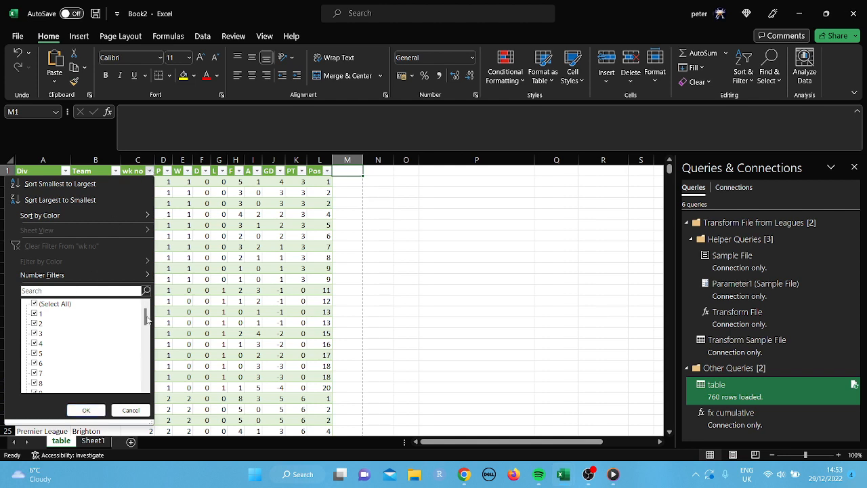
drag(145, 317, 147, 386)
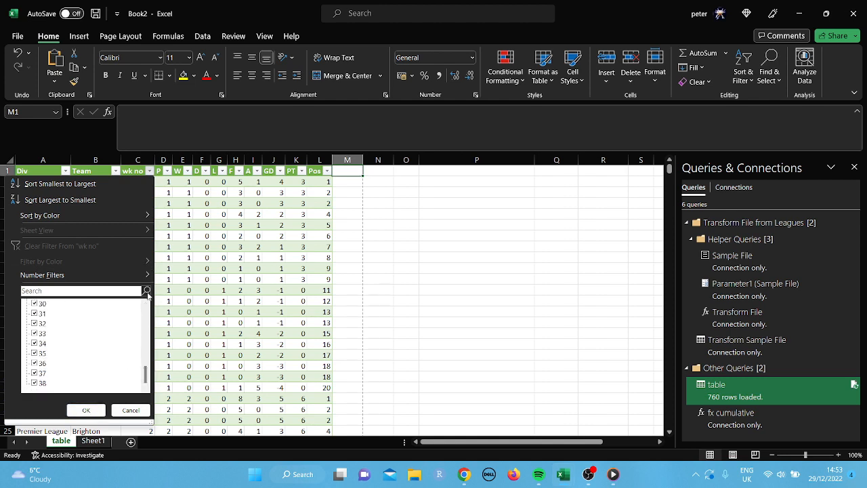
scroll(146, 308, up, 2)
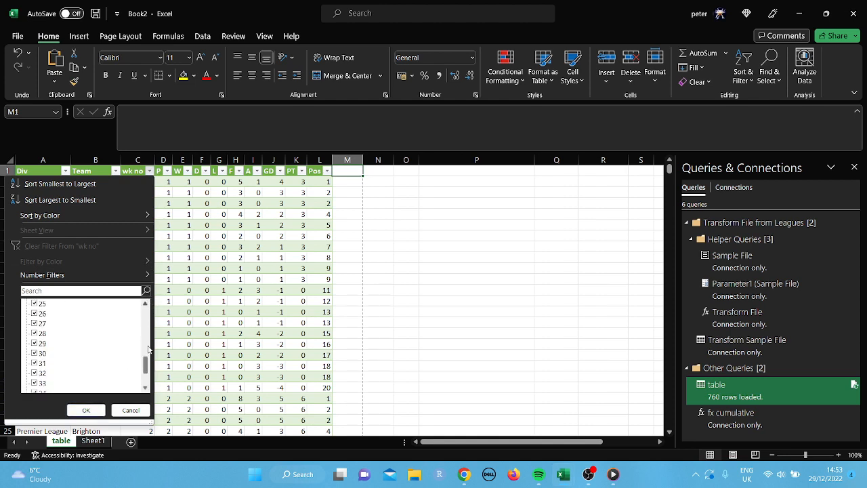
right_click(147, 309)
click(145, 308)
drag(144, 310, 144, 310)
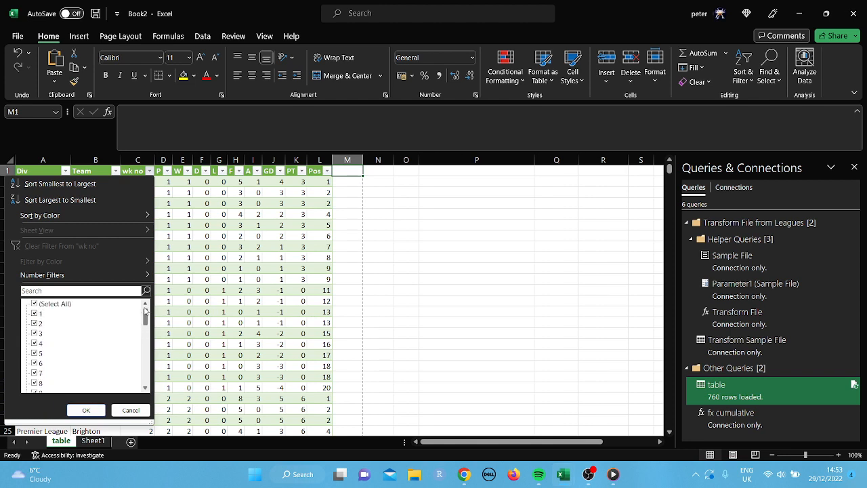
click(34, 303)
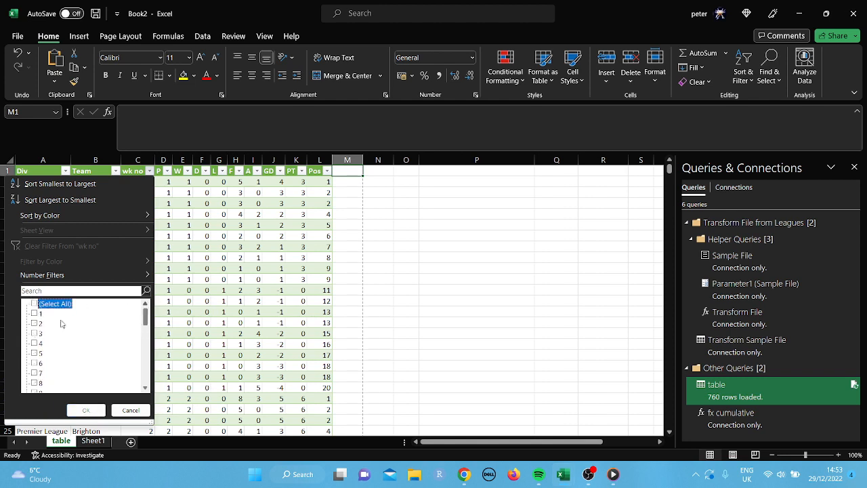
drag(145, 324, 145, 377)
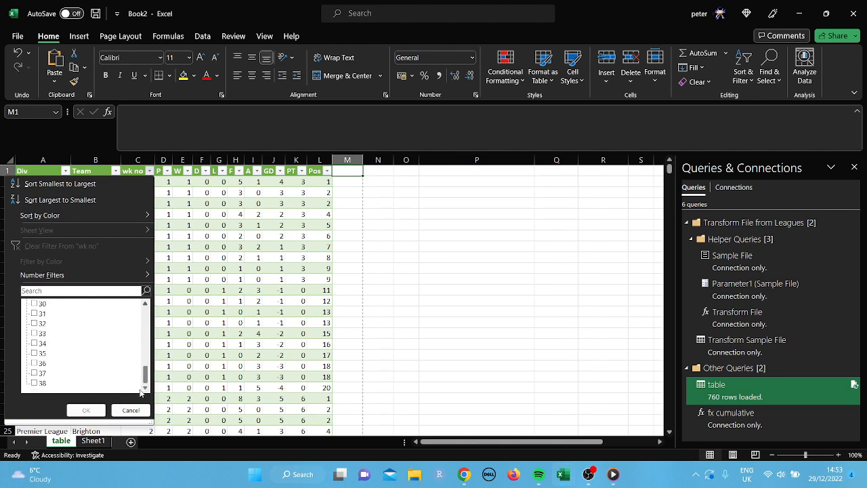
click(35, 384)
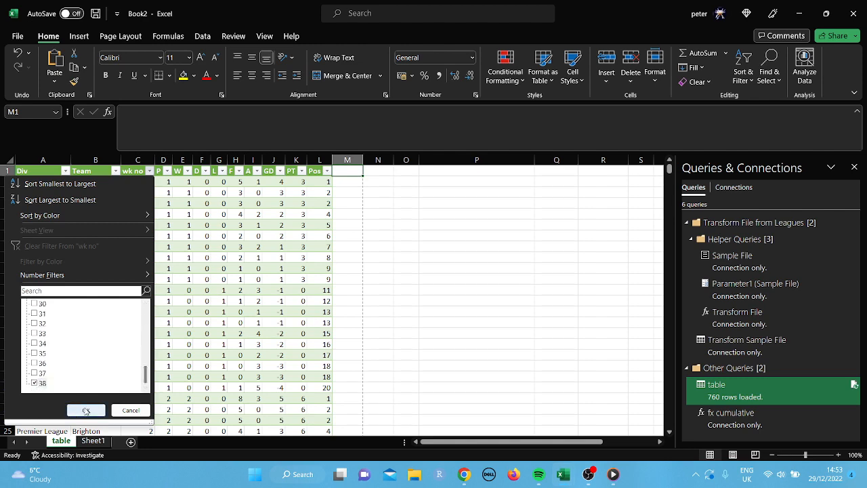
click(86, 410)
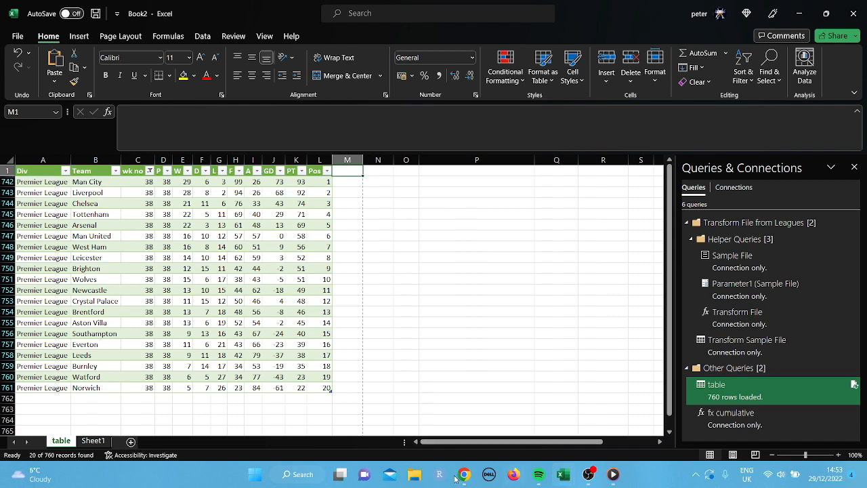
- Switch to Chrome and compare the week 38 table with the Sky Sports Premier League 2021/22 final table, including the lower positions
mouse_move(467, 475)
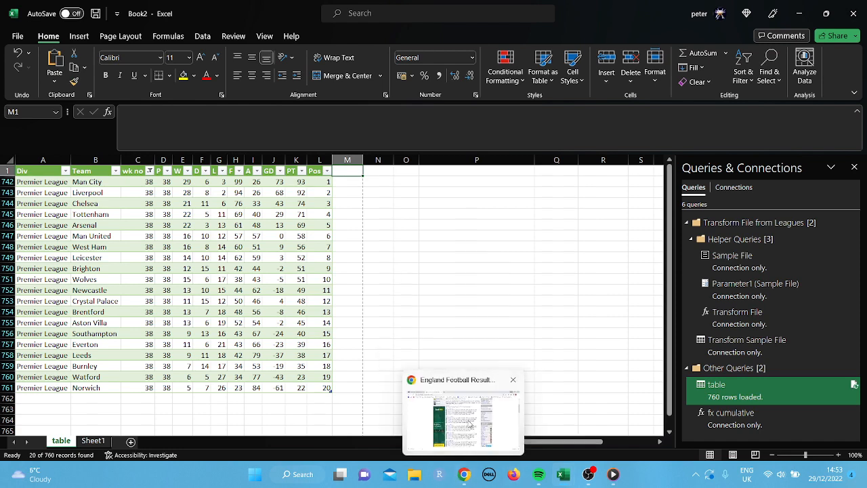
click(463, 417)
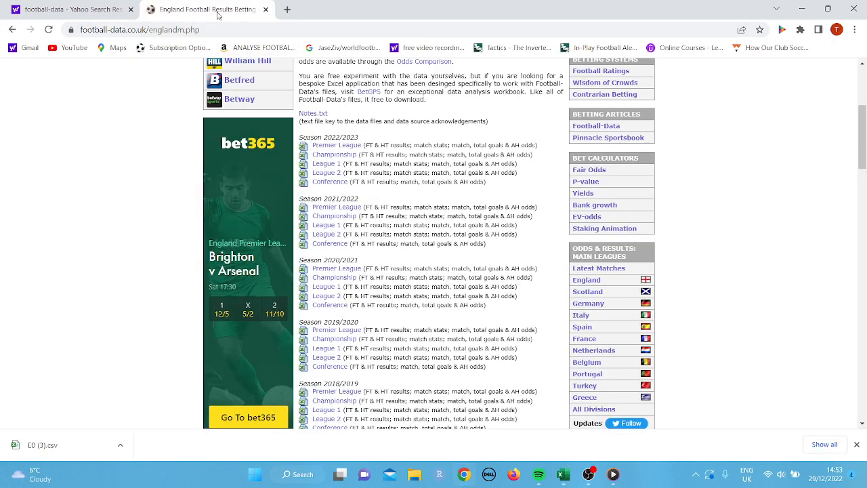
click(288, 9)
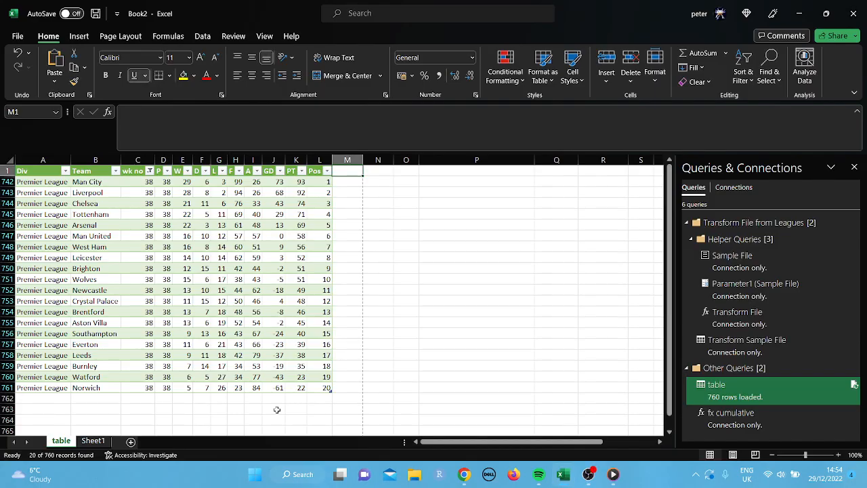
click(464, 474)
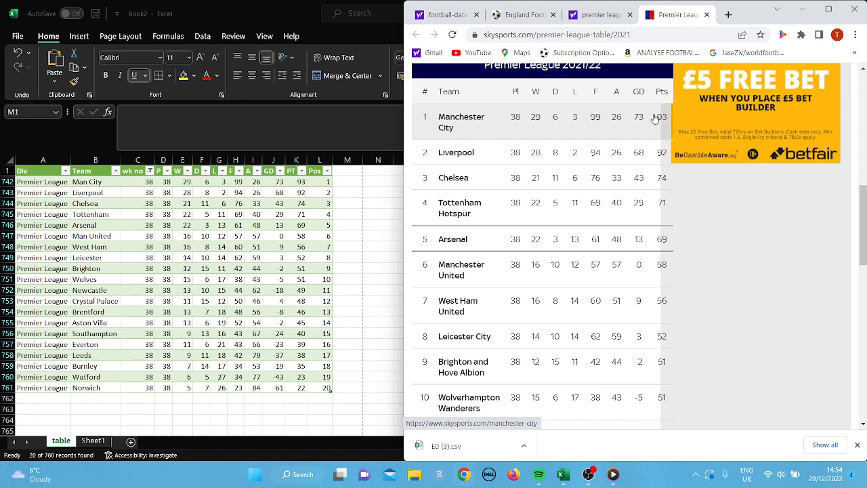
drag(864, 239, 860, 325)
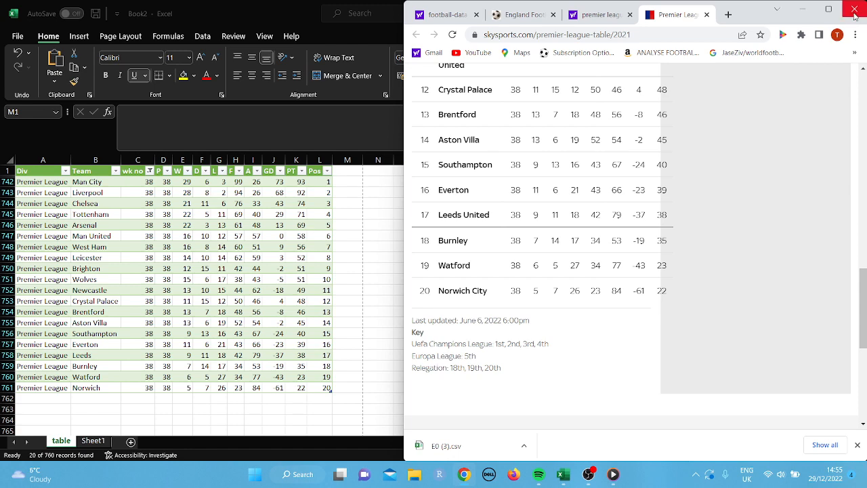
click(806, 10)
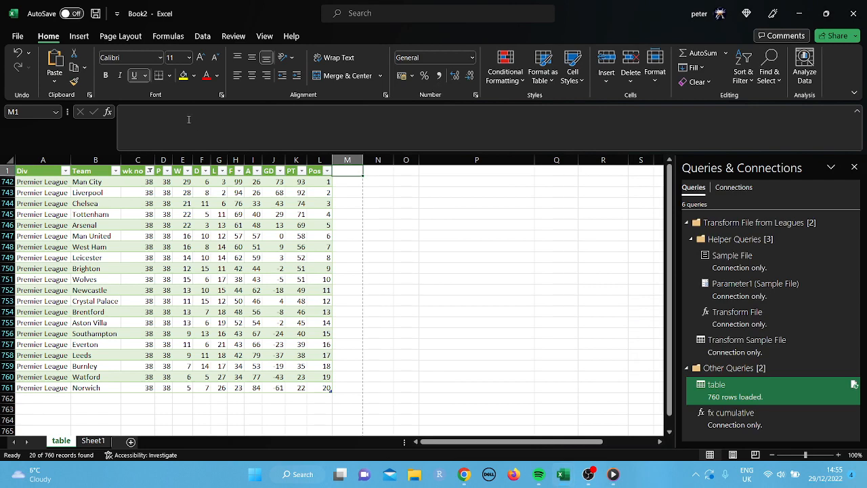
- Minimise the Book2 workbook and close the Cumulative League Tales workbook without saving its changes
click(799, 20)
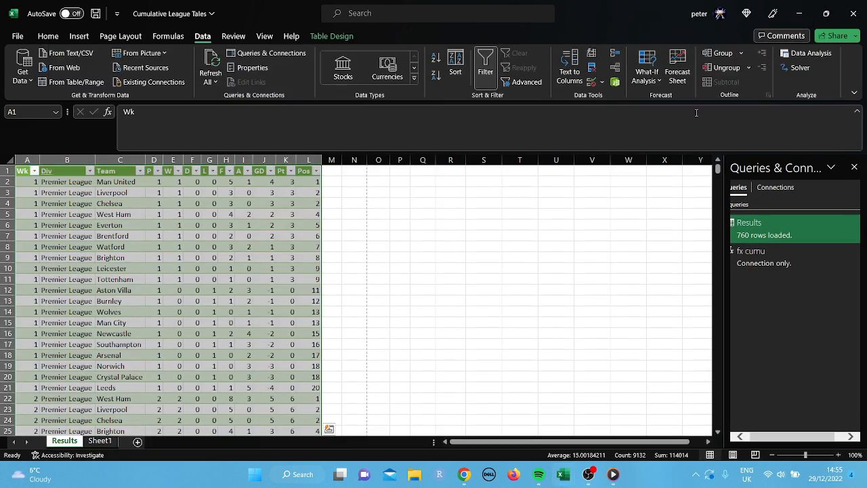
click(858, 15)
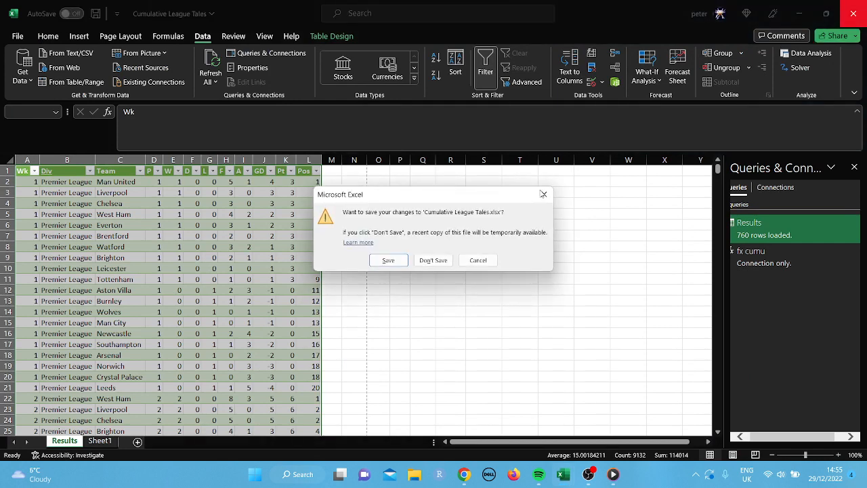
click(432, 260)
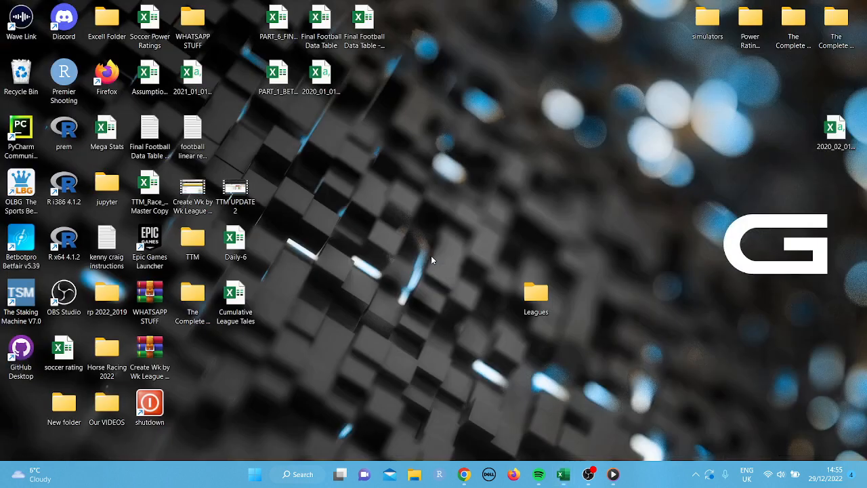
- Switch to Chrome and download the 2019/2020 Premier League results file from the football-data.co.uk England page
click(465, 476)
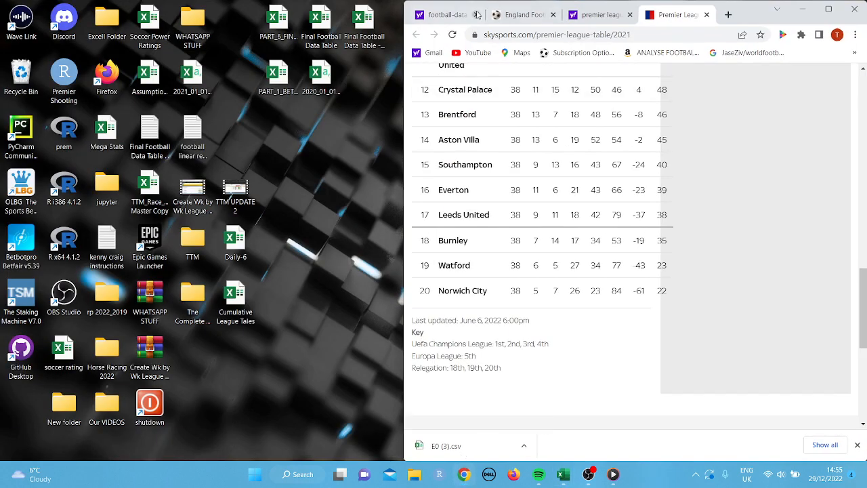
click(453, 14)
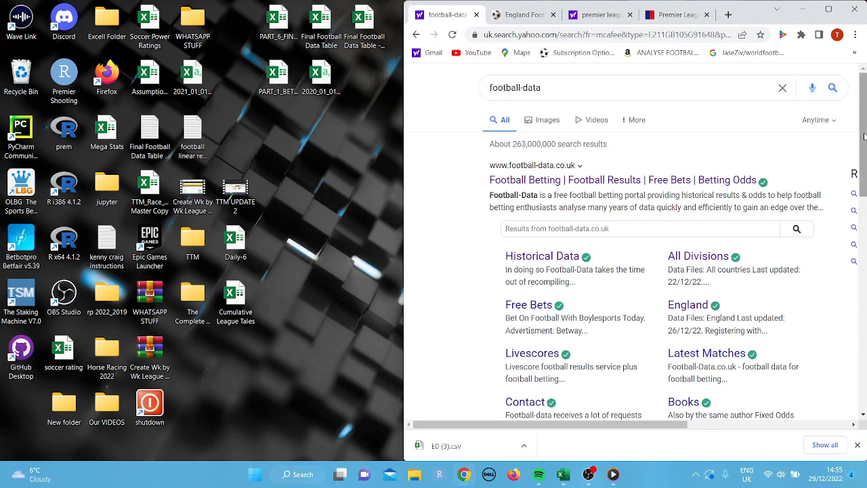
scroll(538, 291, down, 5)
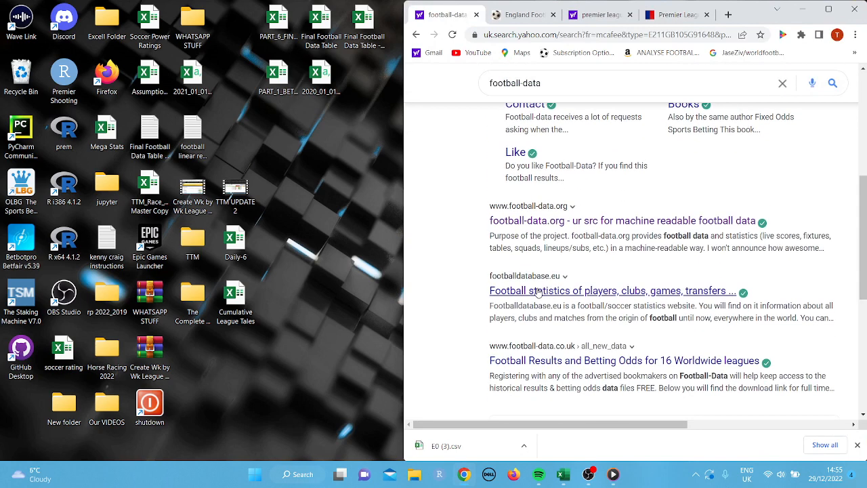
click(524, 15)
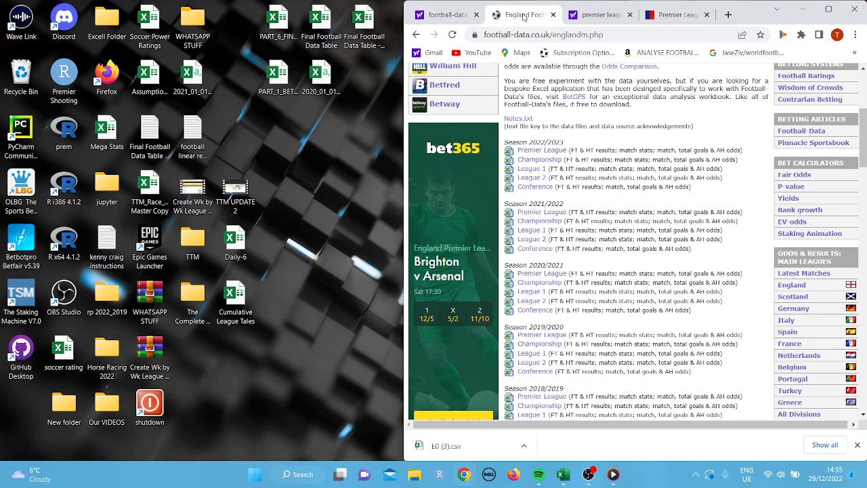
click(535, 338)
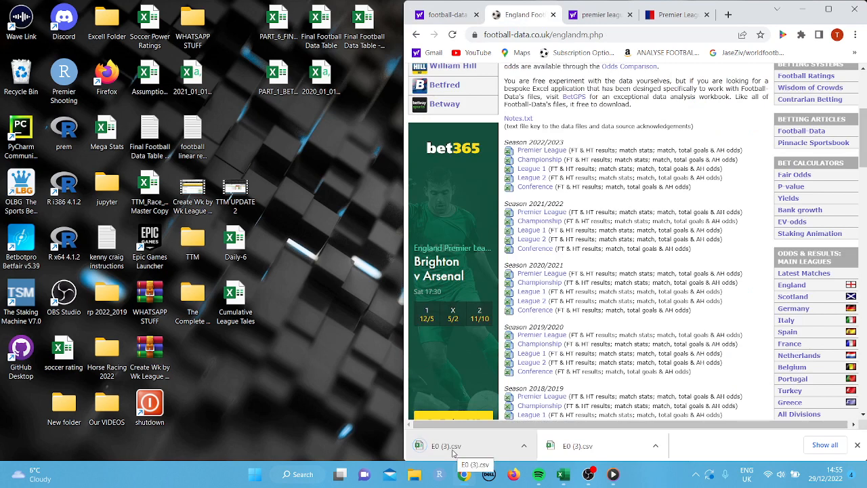
- Place the downloaded E0 (3).csv file on the desktop and minimise the browser
drag(452, 453, 338, 420)
click(372, 395)
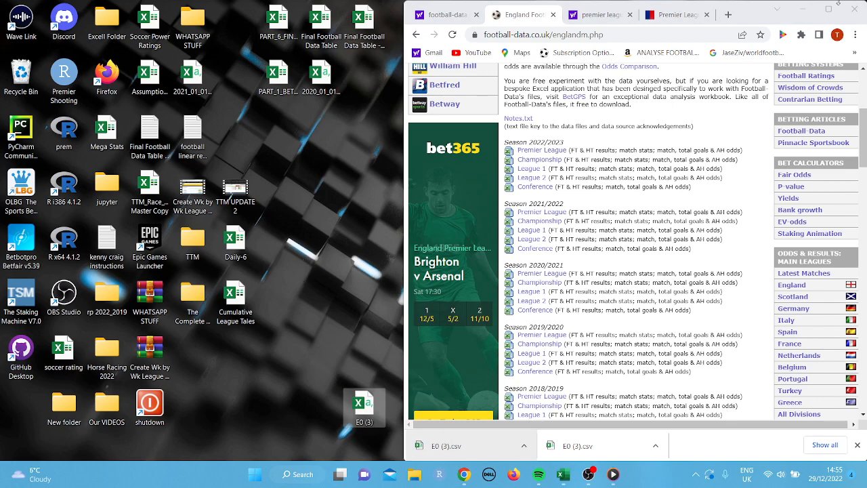
click(804, 14)
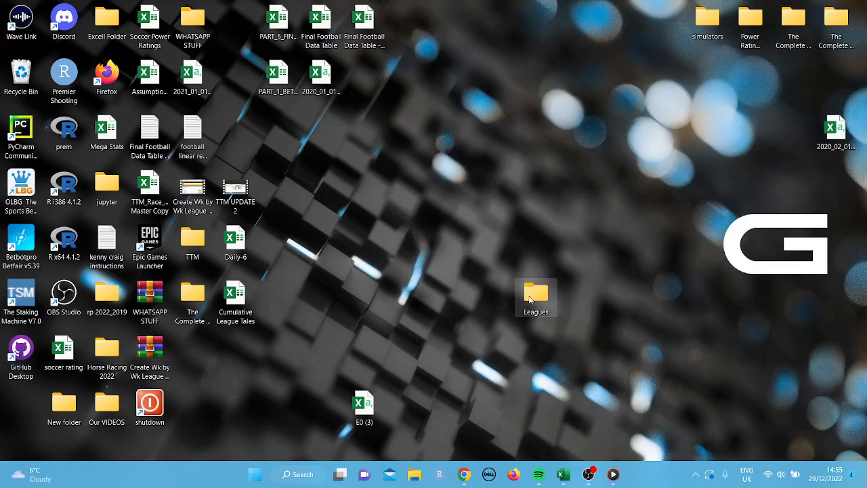
- Delete the old E0 (3) file from the Leagues folder, move the desktop's E0 (3) file into it, and close the folder
double_click(534, 295)
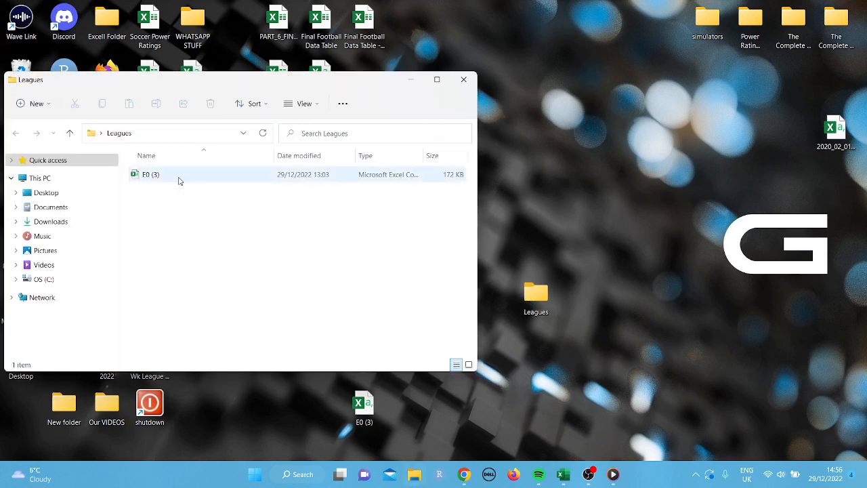
right_click(180, 182)
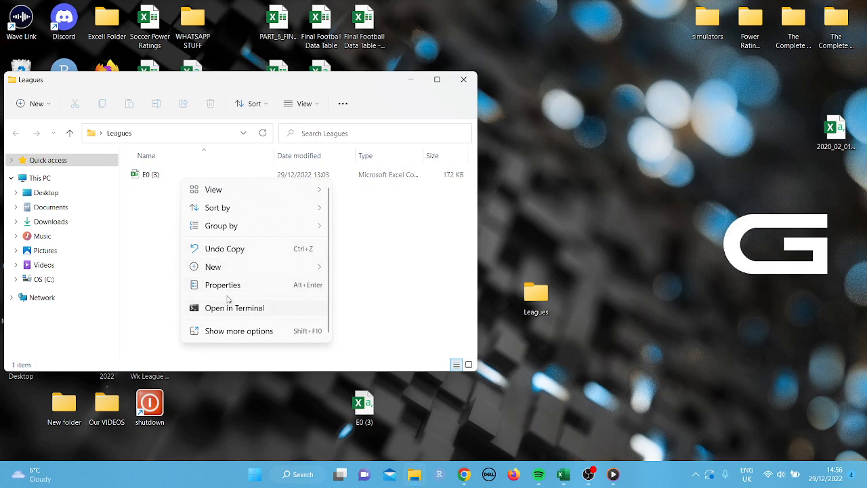
click(158, 200)
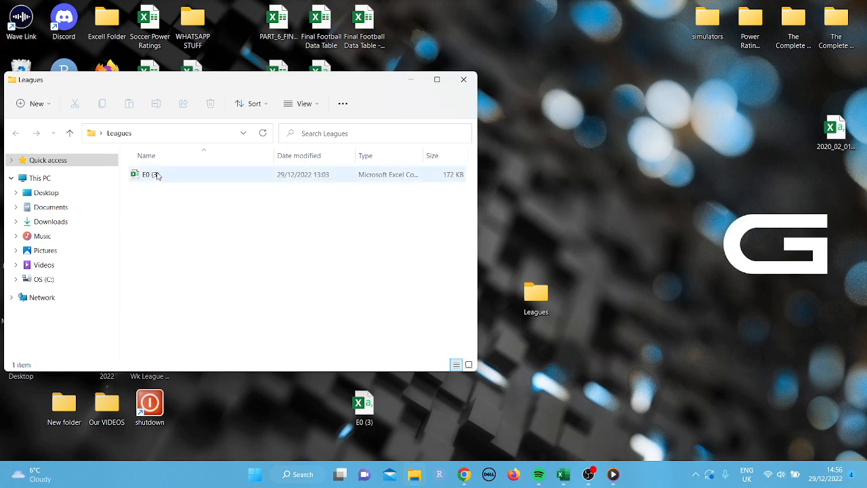
double_click(156, 174)
right_click(156, 174)
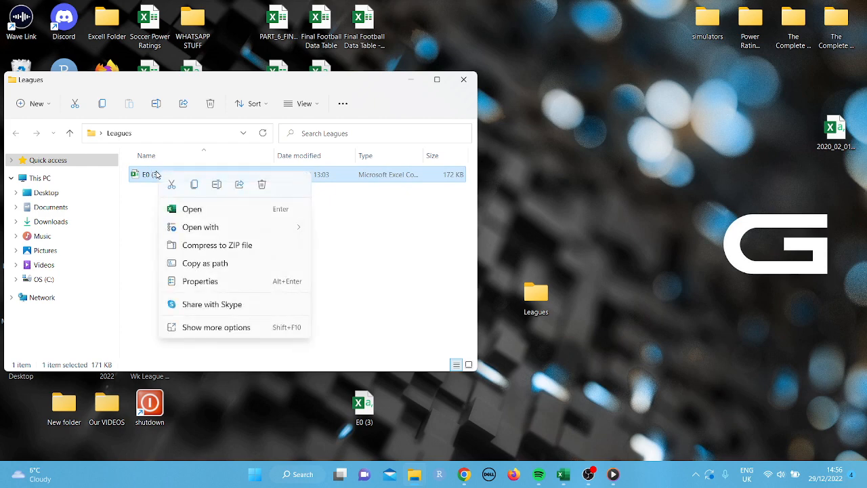
click(266, 190)
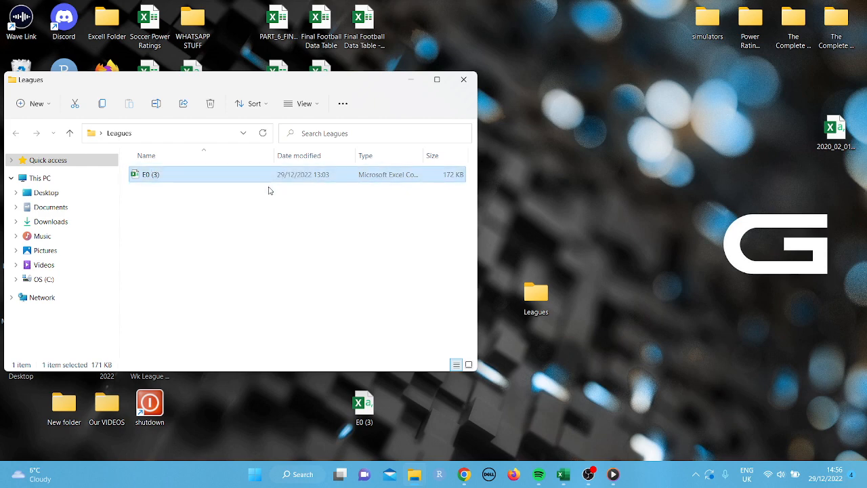
drag(366, 409, 271, 220)
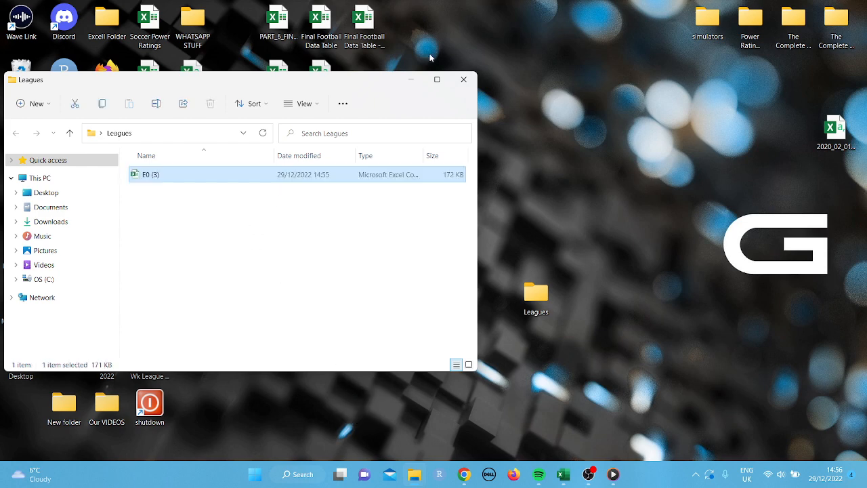
click(464, 79)
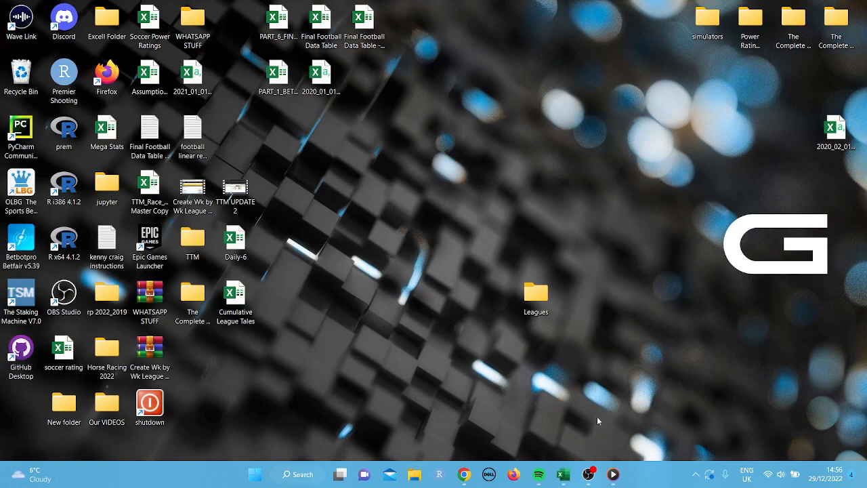
- Switch to the Book2 workbook in Excel and refresh all queries to load the new season's results
click(563, 474)
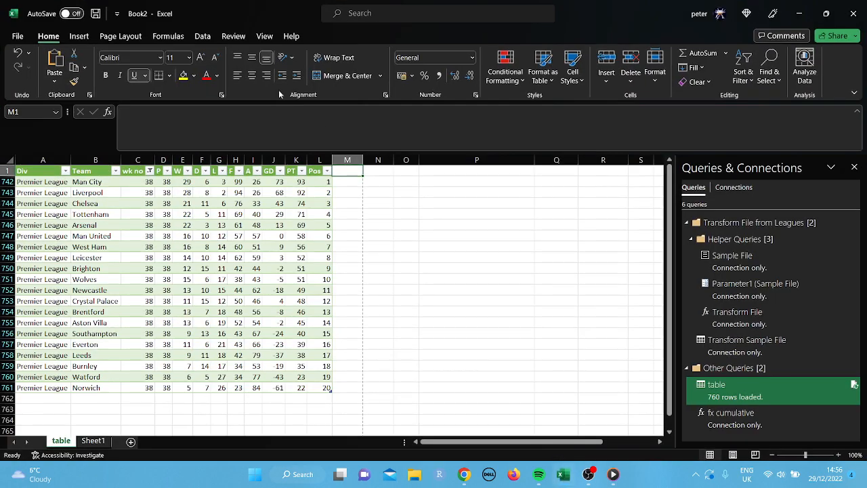
click(202, 36)
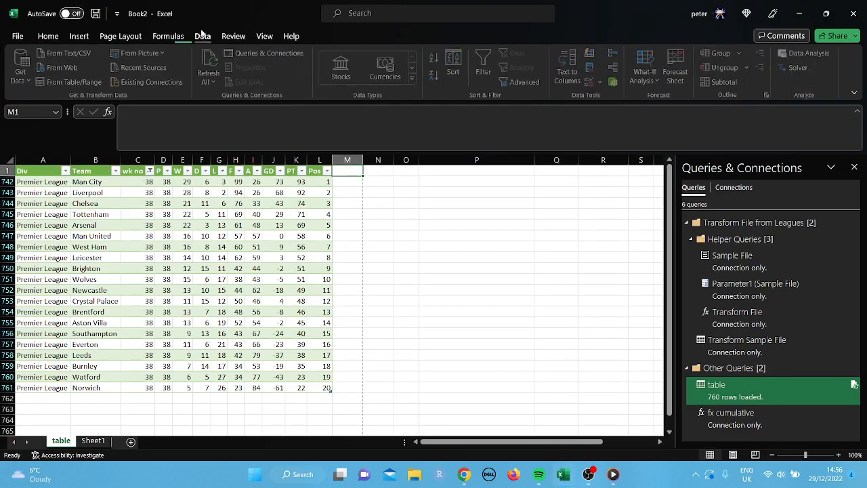
click(210, 78)
click(235, 99)
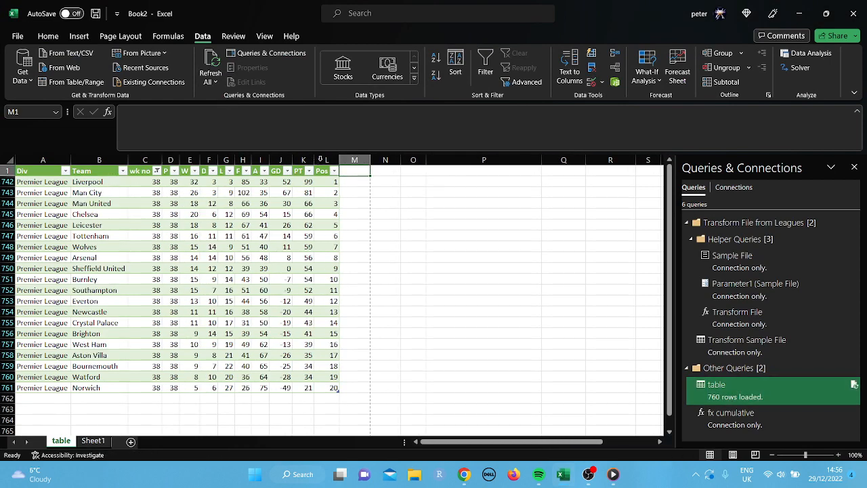
- Clear the week number filter from the league table to show all weeks
click(65, 171)
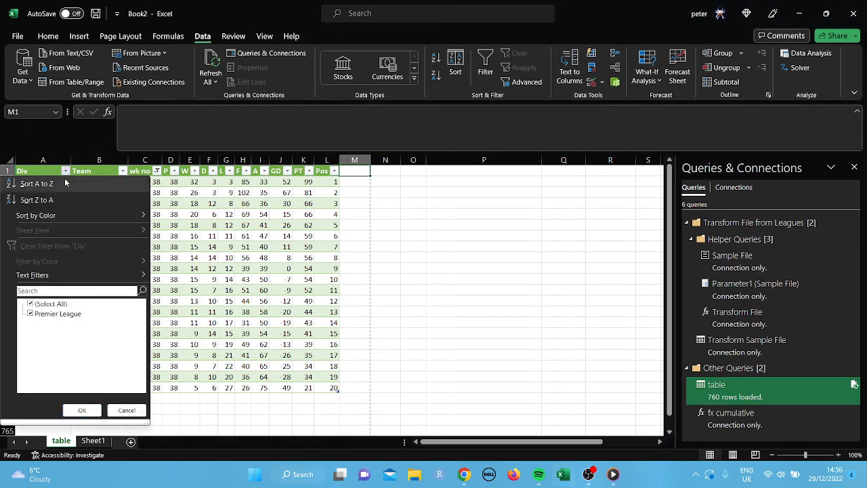
click(550, 205)
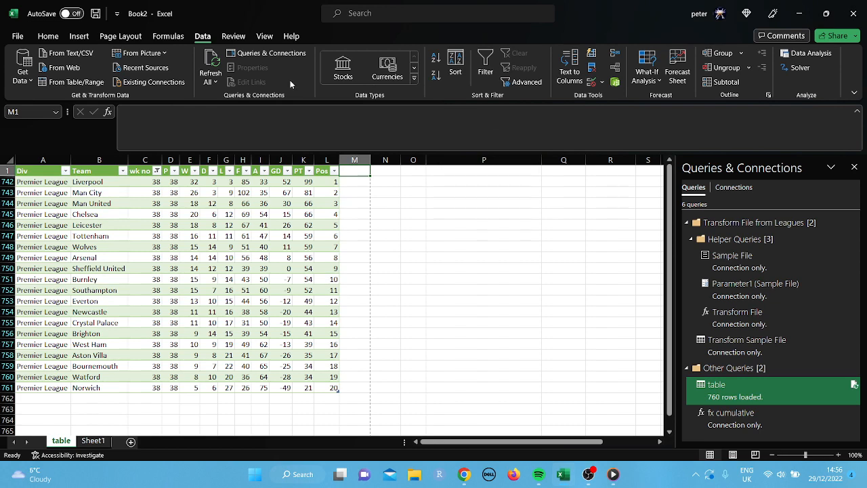
click(30, 161)
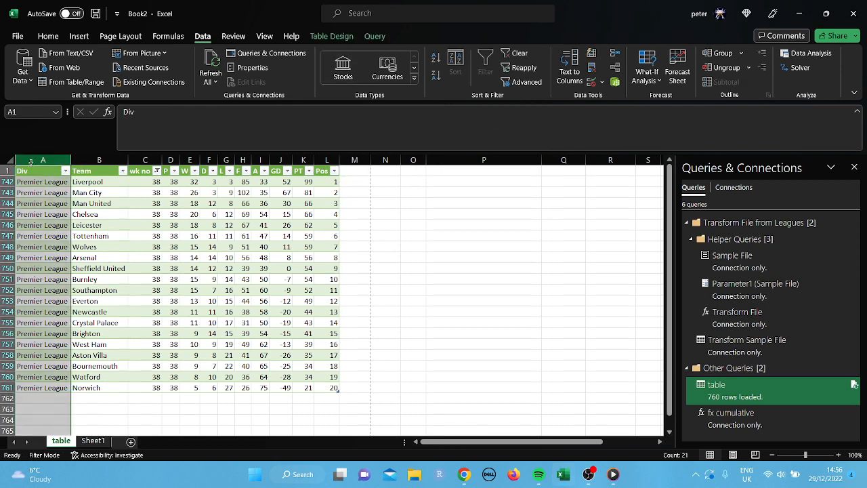
click(525, 52)
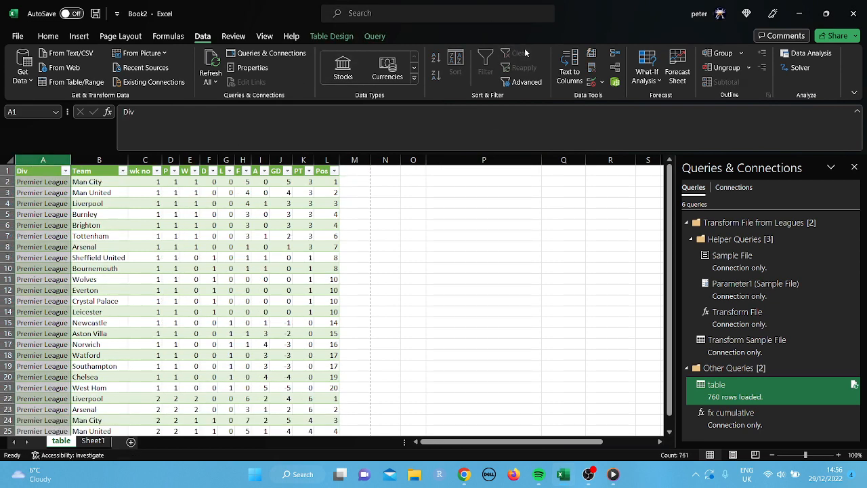
click(437, 269)
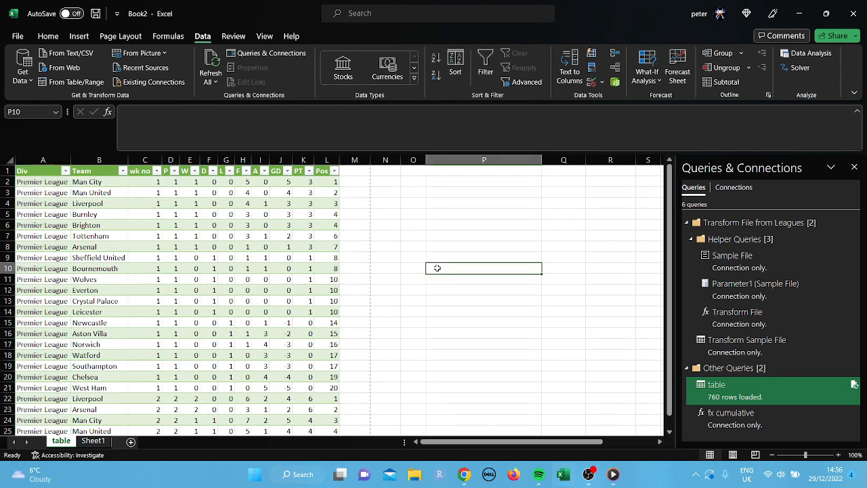